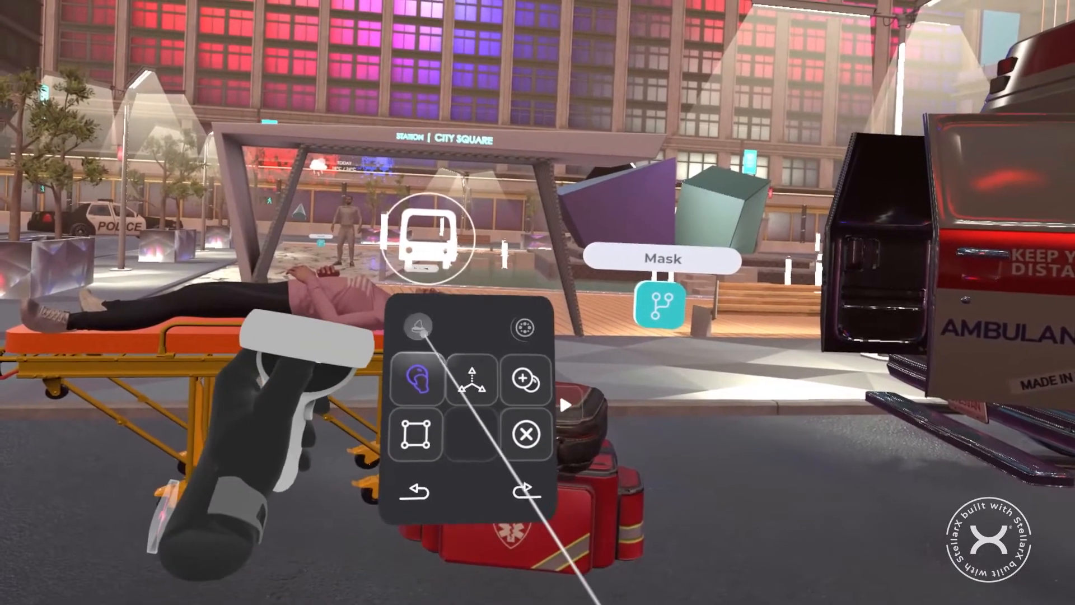
left_click(419, 328)
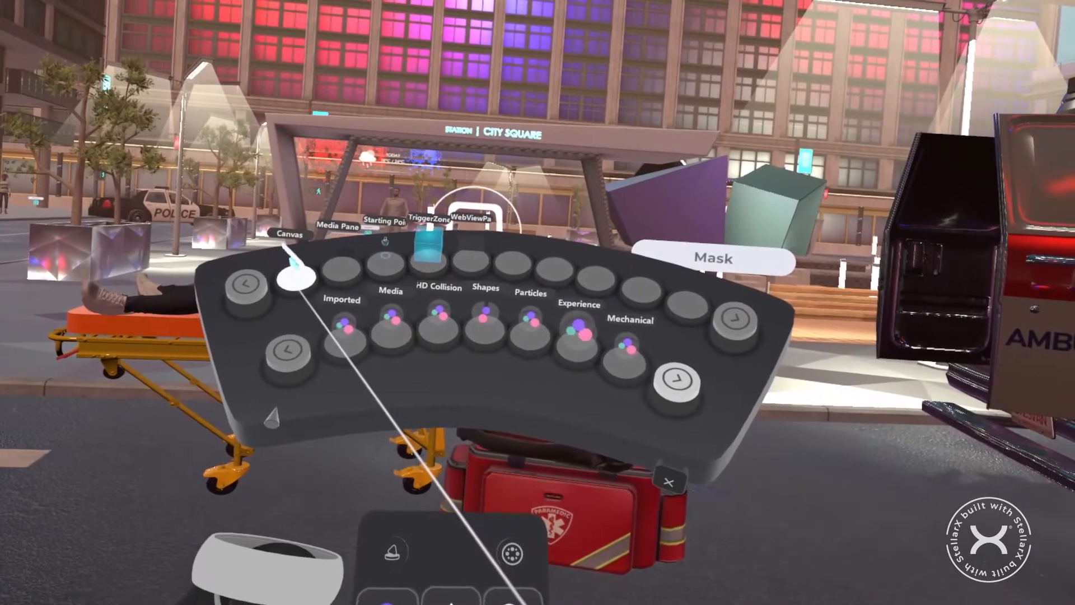
left_click(644, 482)
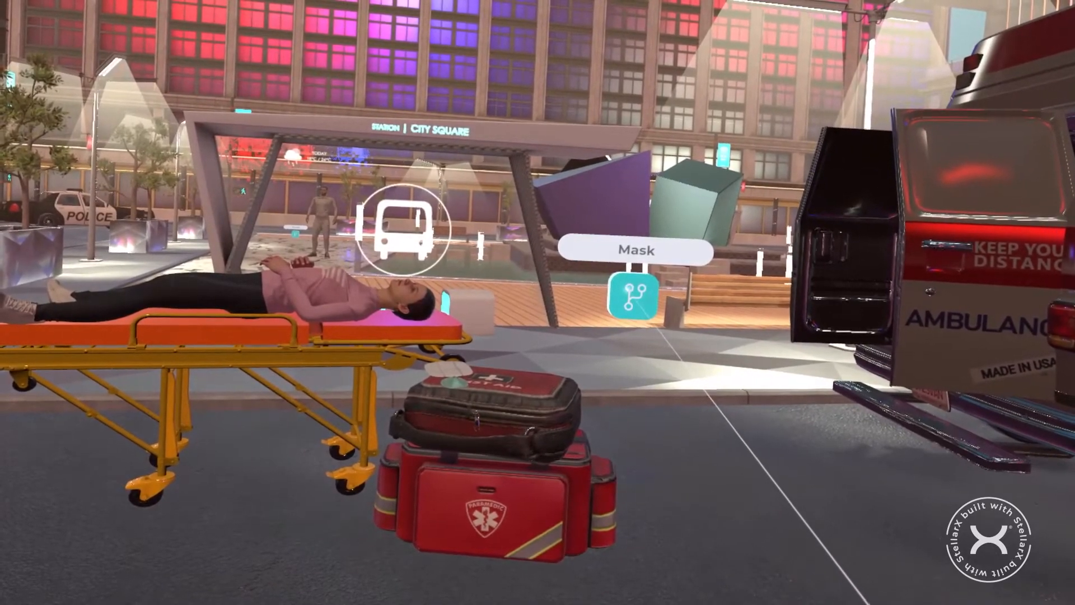
Add an On Assets Collision node to the Mask canvas, linking the Mask to Asset A and the Victim to Asset B.
left_click(656, 317)
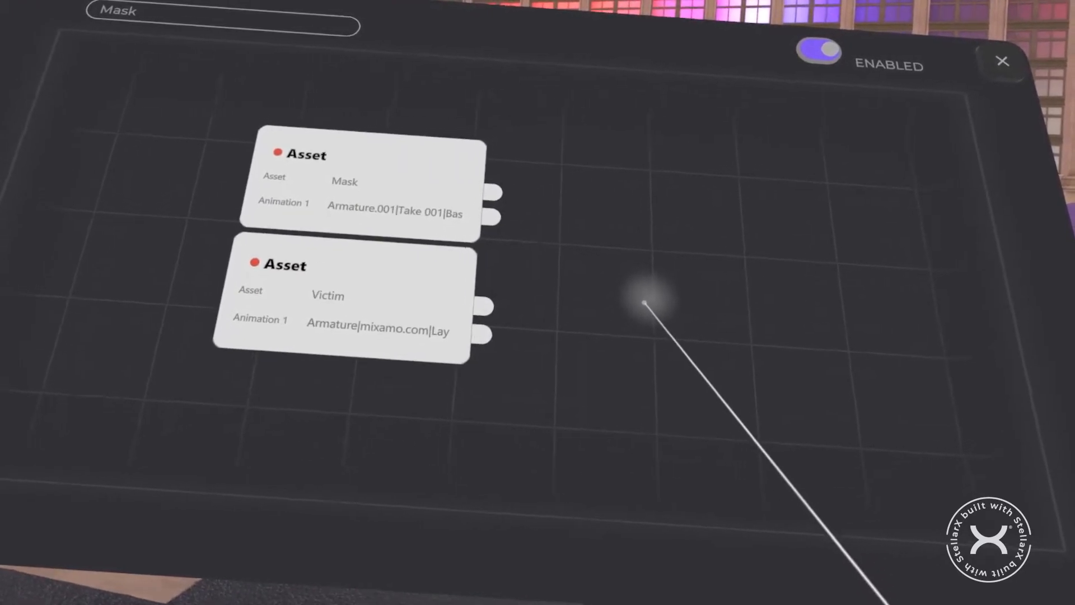
left_click_drag(644, 303, 502, 356)
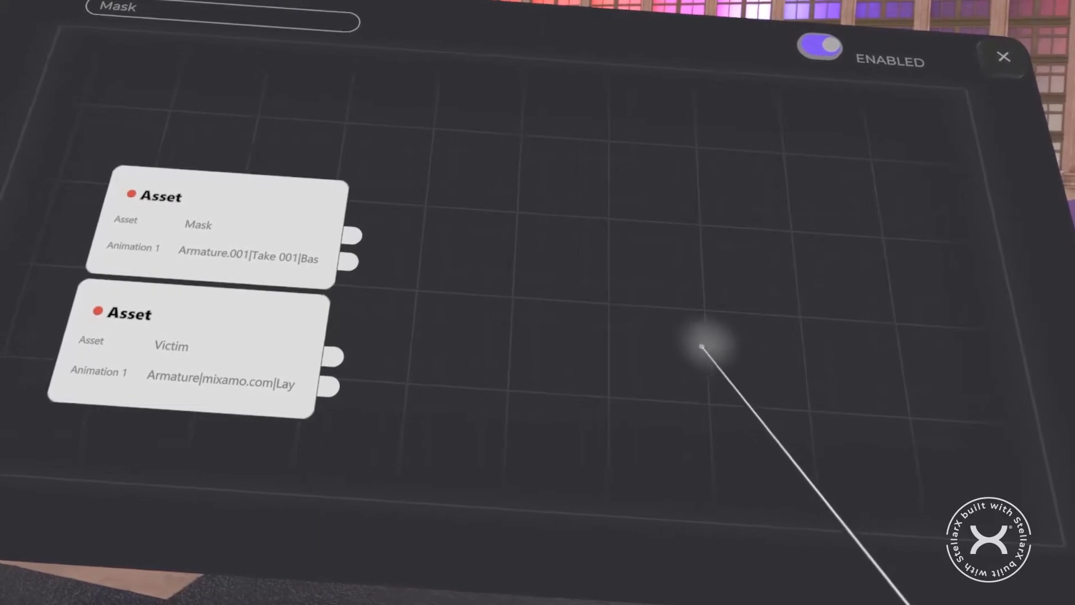
left_click(536, 308)
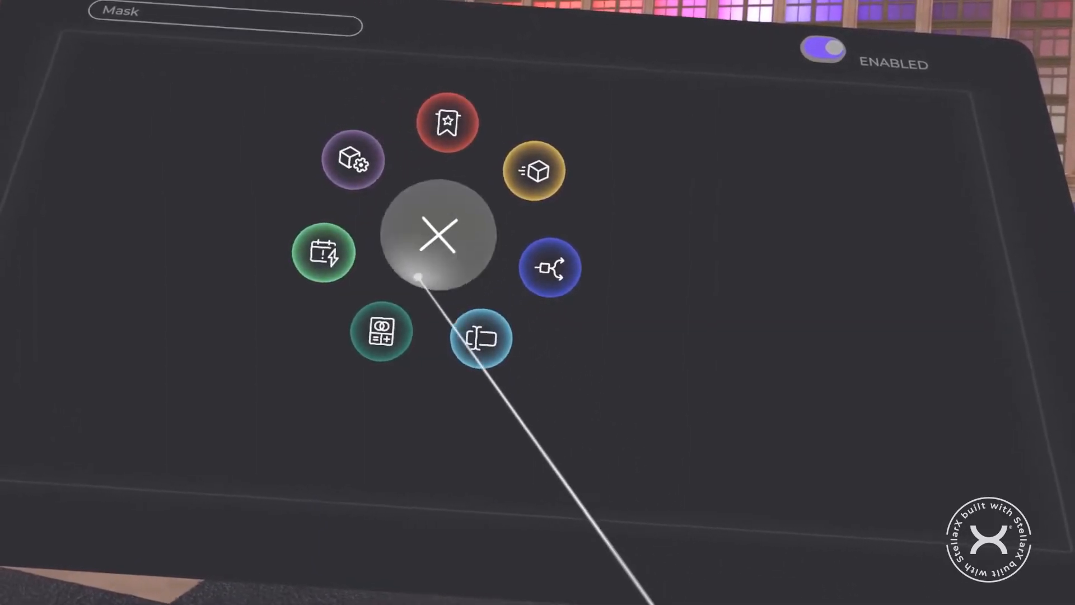
left_click(315, 263)
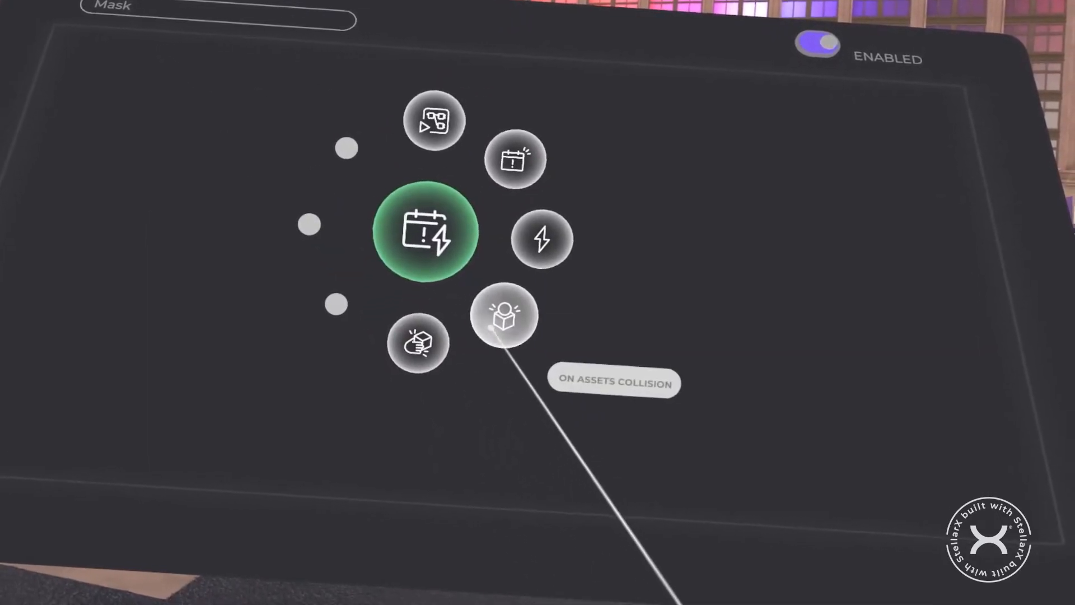
left_click(511, 329)
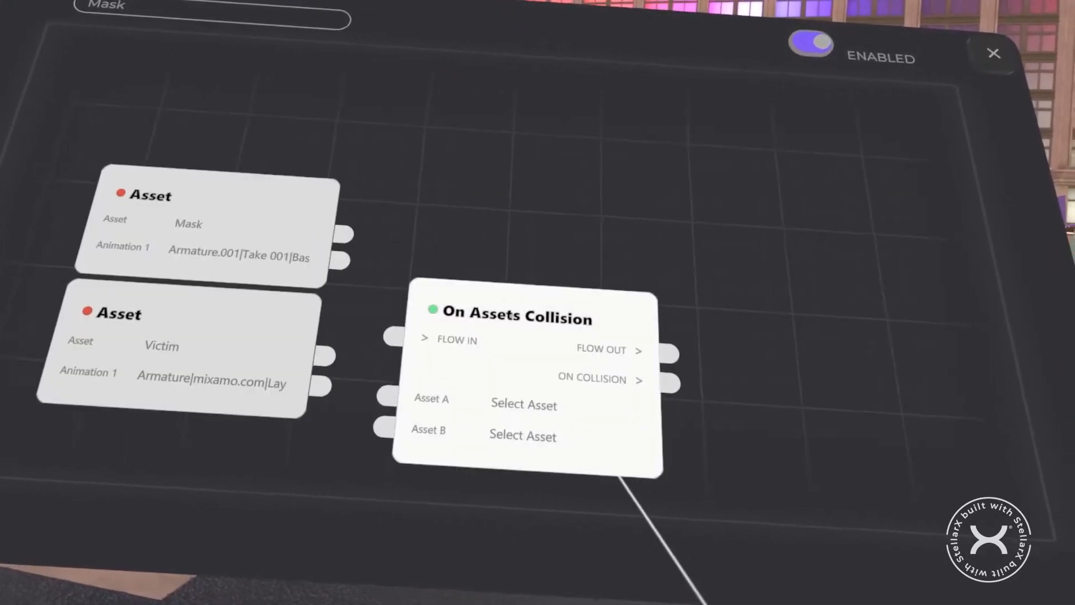
left_click_drag(512, 326, 576, 253)
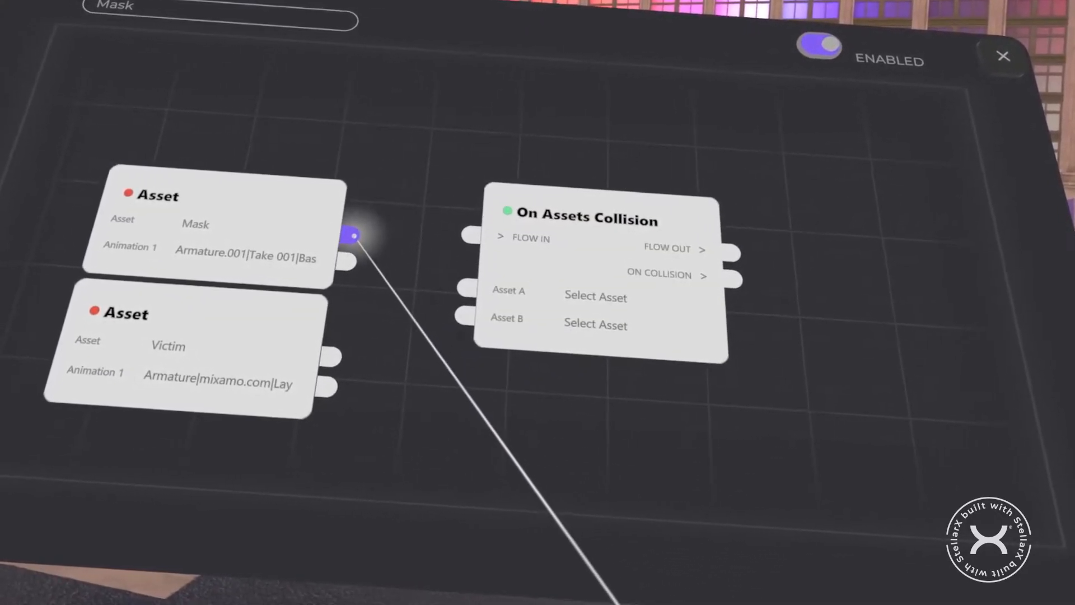
left_click_drag(350, 235, 462, 291)
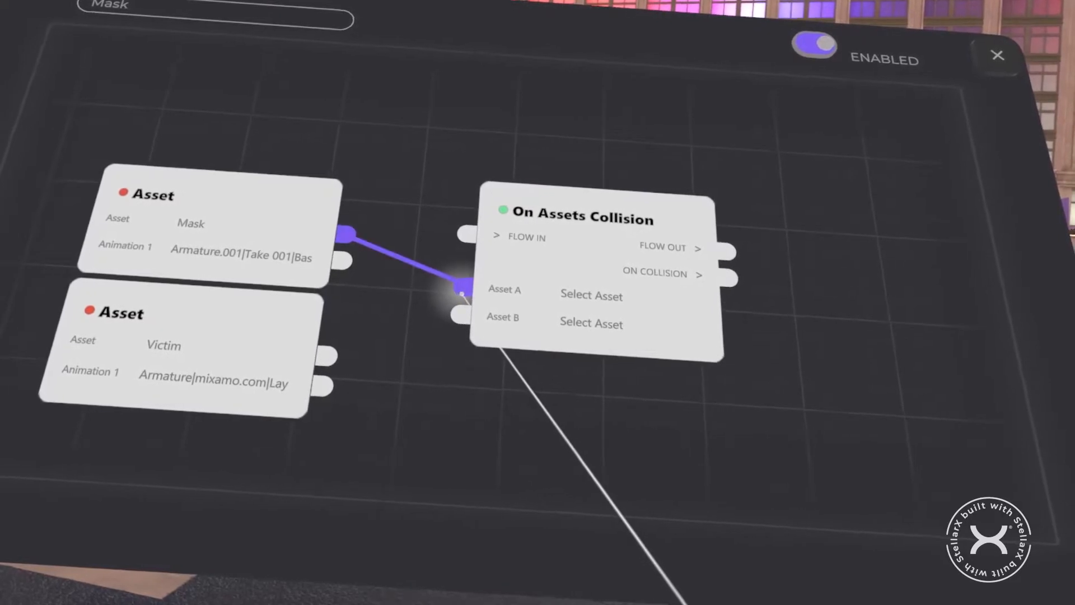
left_click_drag(351, 360, 461, 313)
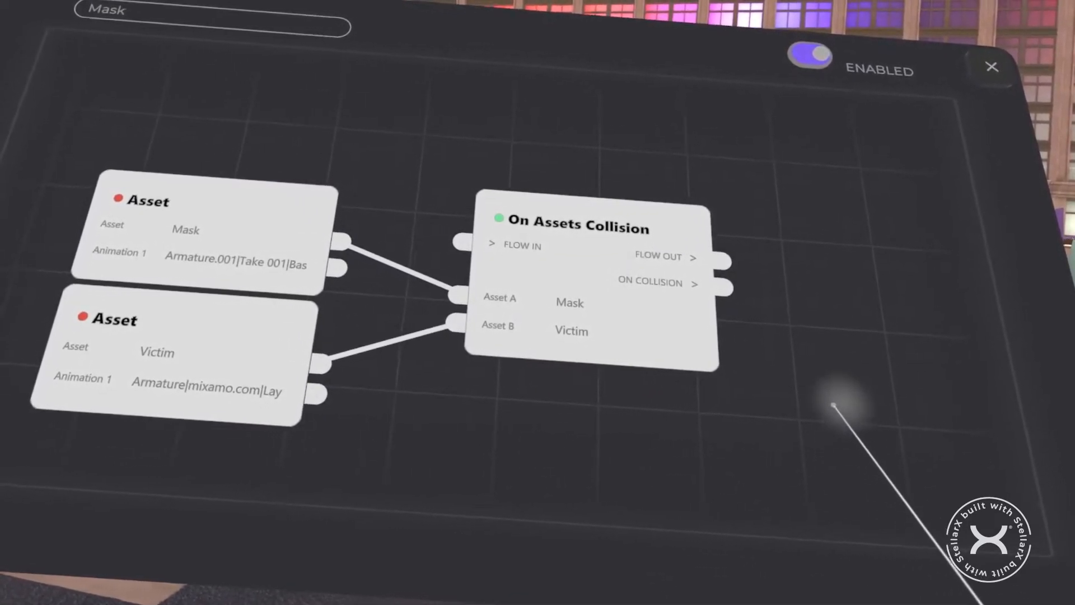
Add an On Start Canvas node above the Asset nodes and connect its Flow Out to the On Assets Collision node's Flow In.
left_click_drag(841, 205, 752, 284)
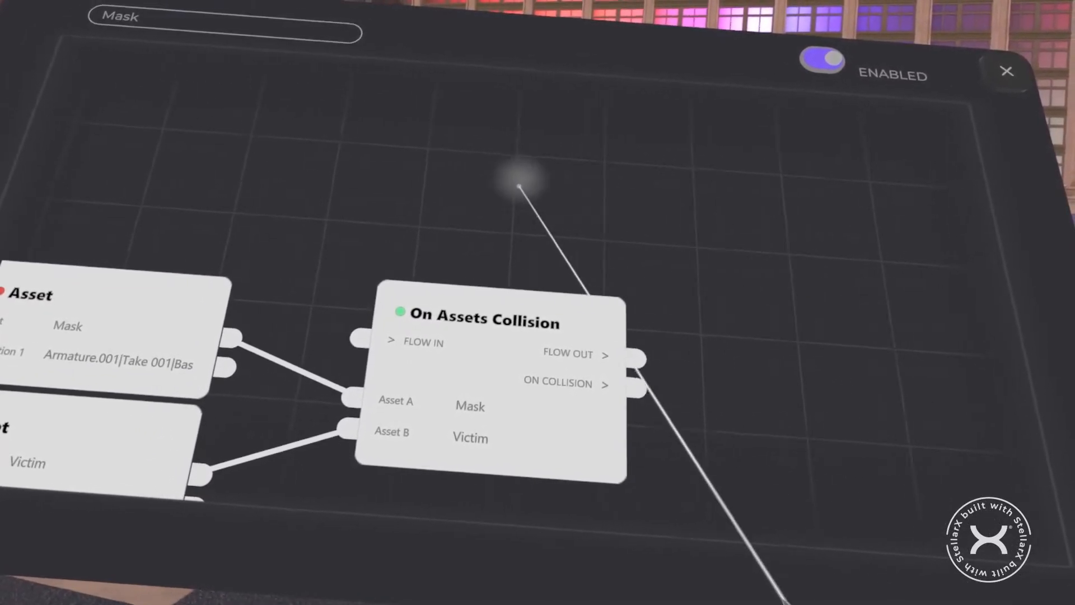
left_click(435, 232)
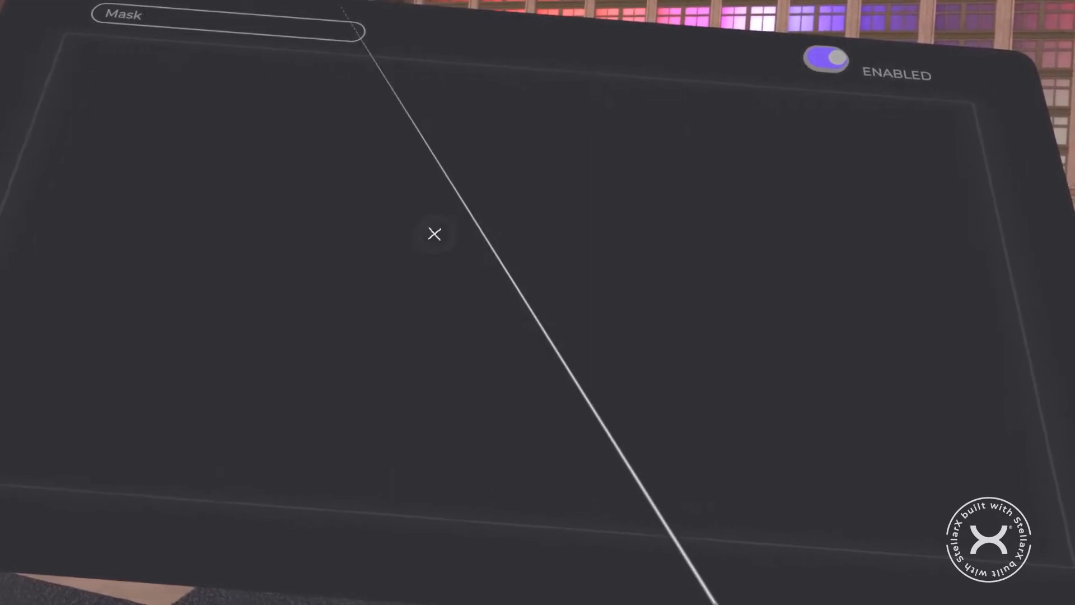
left_click(319, 249)
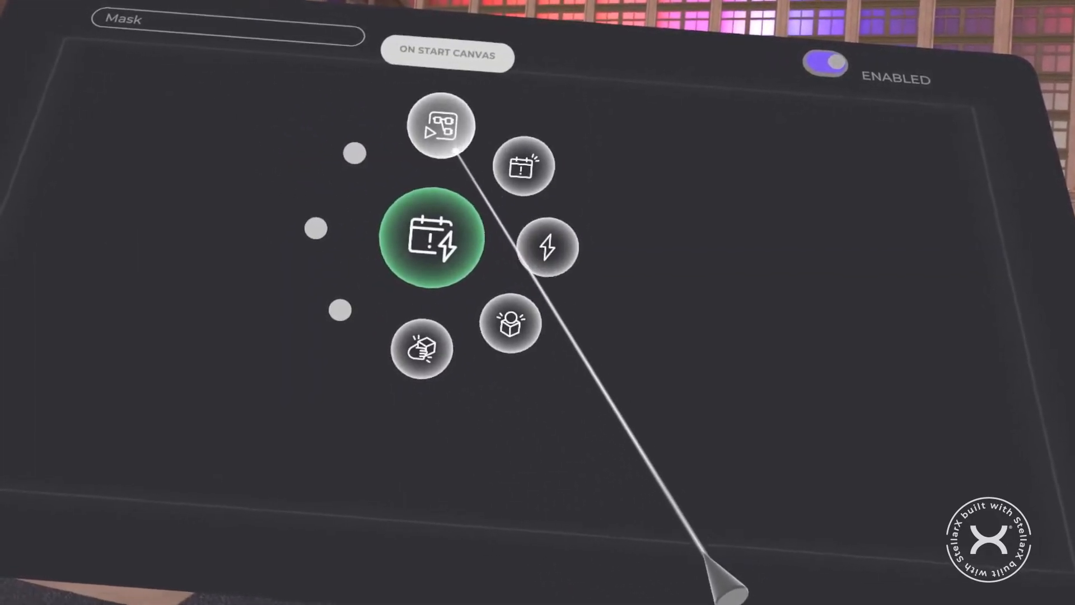
left_click(451, 132)
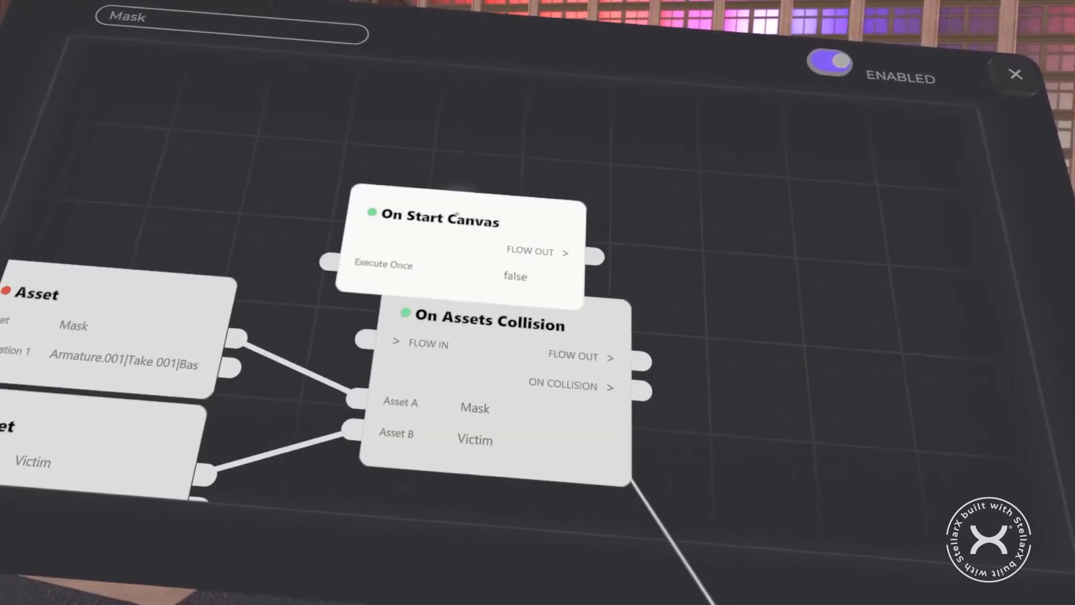
left_click_drag(459, 241, 202, 145)
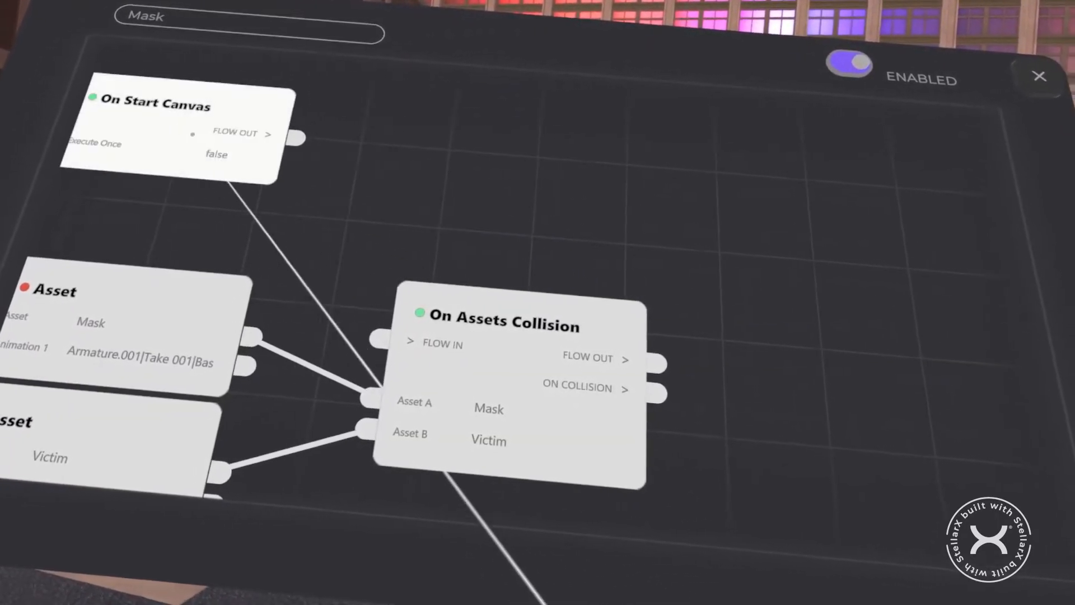
left_click_drag(377, 204, 485, 224)
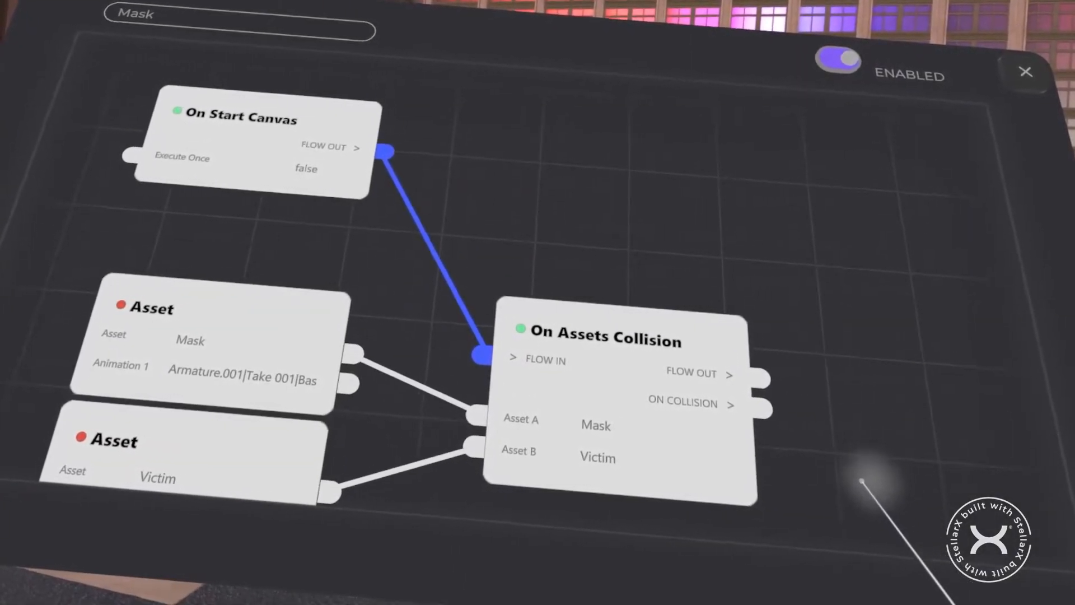
Add a Snap node beside On Assets Collision and connect the On Collision output to its Flow In.
left_click_drag(864, 473, 434, 312)
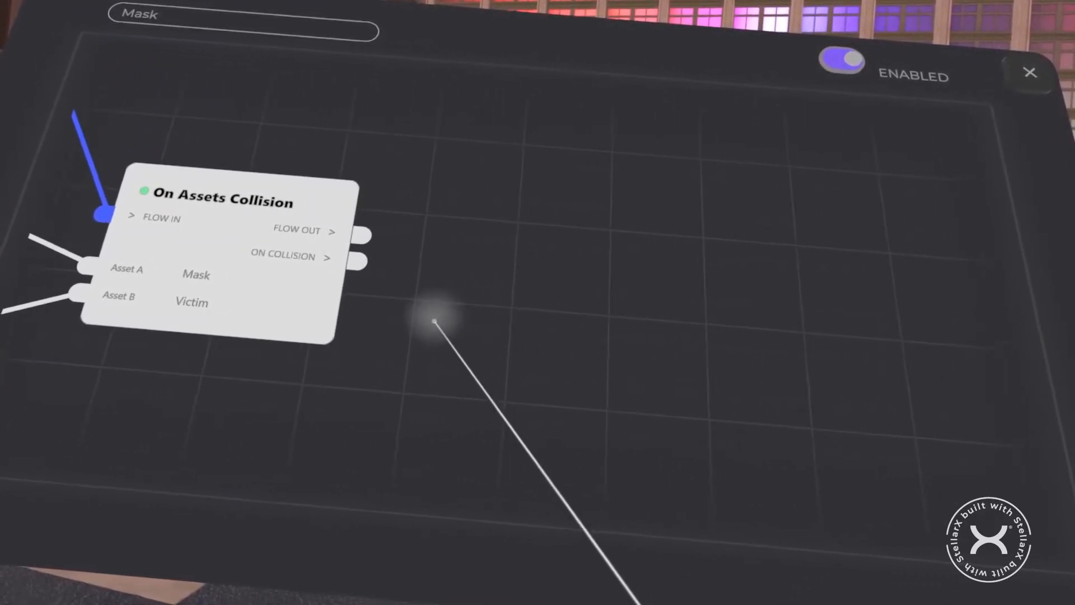
left_click(540, 278)
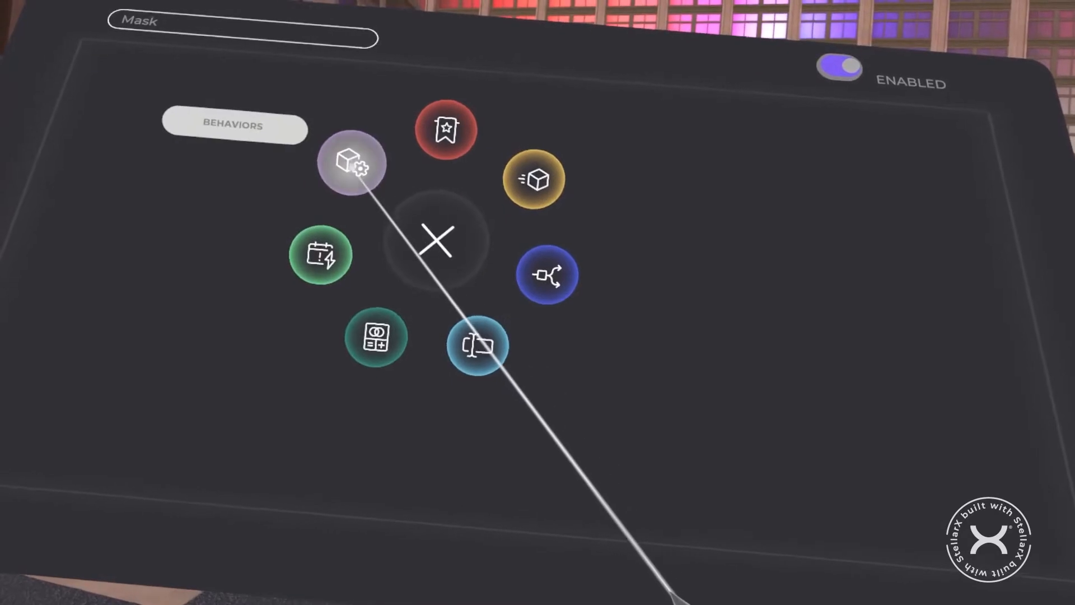
left_click(353, 167)
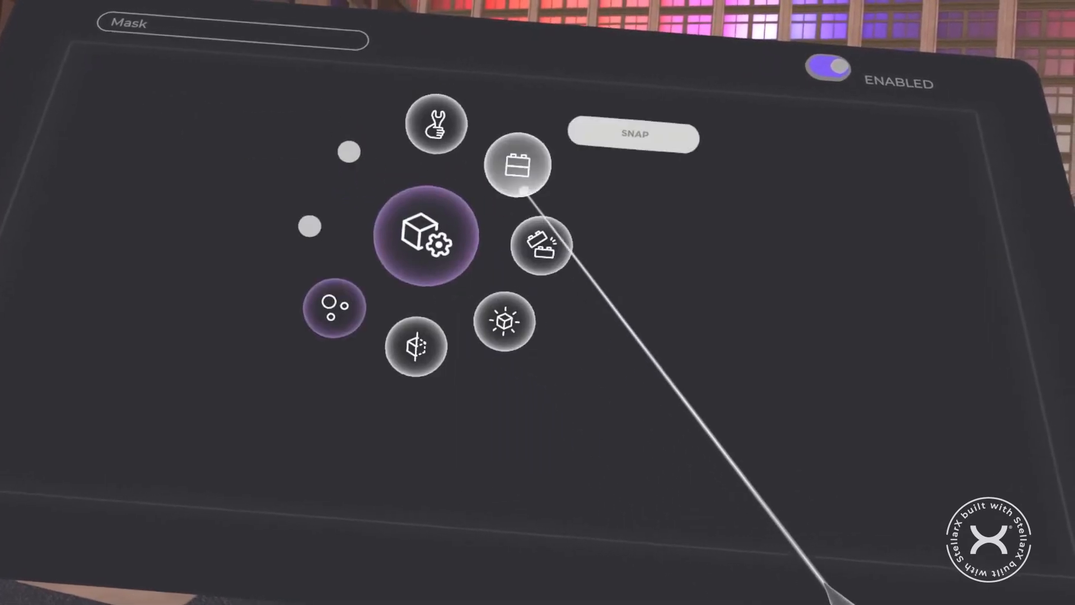
left_click(542, 244)
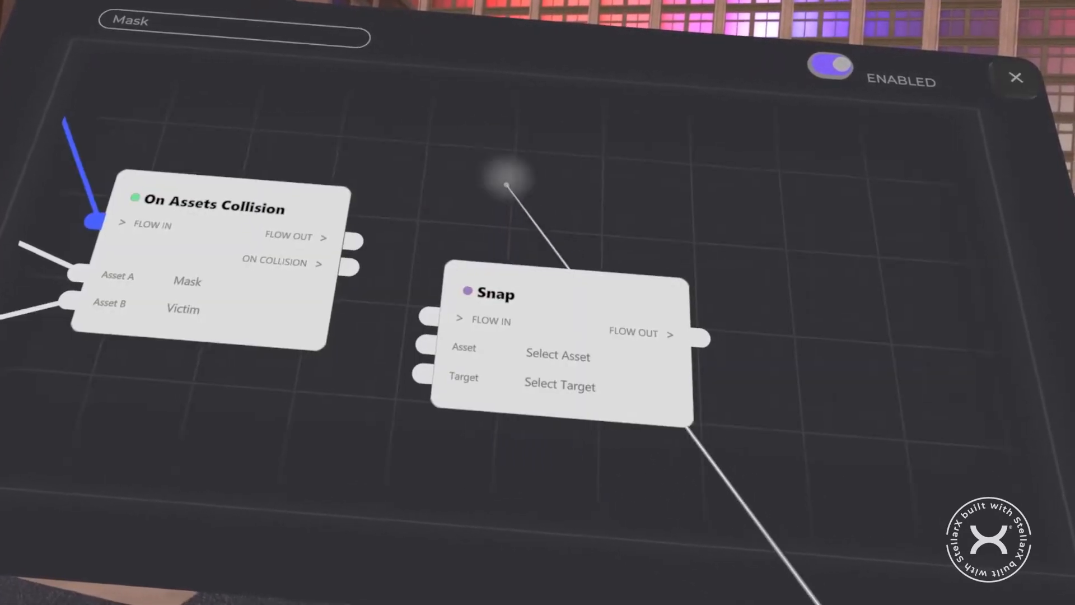
left_click_drag(558, 317, 574, 269)
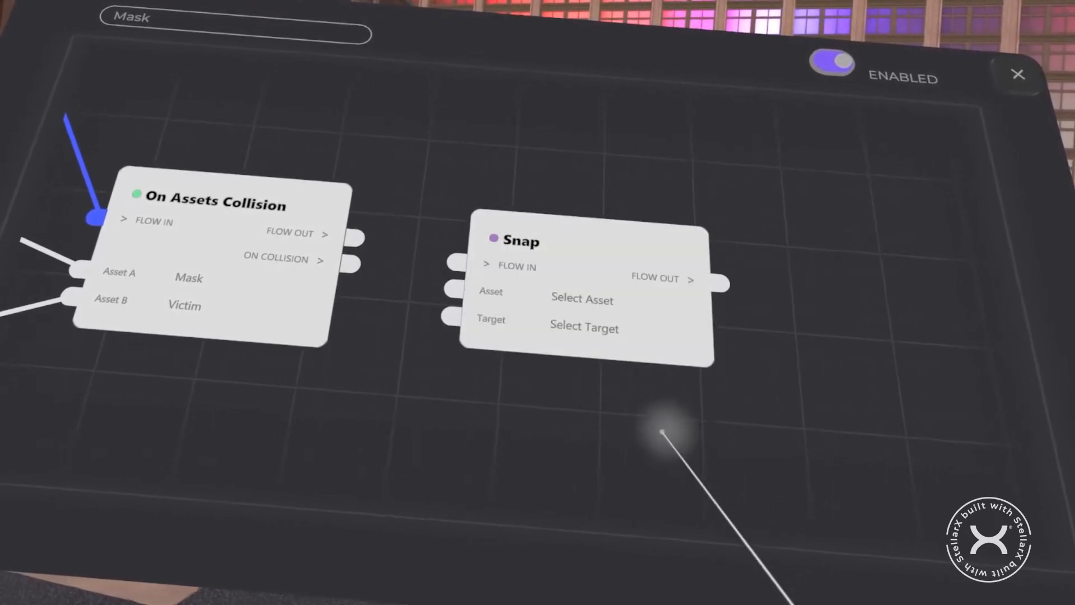
left_click_drag(681, 457, 601, 427)
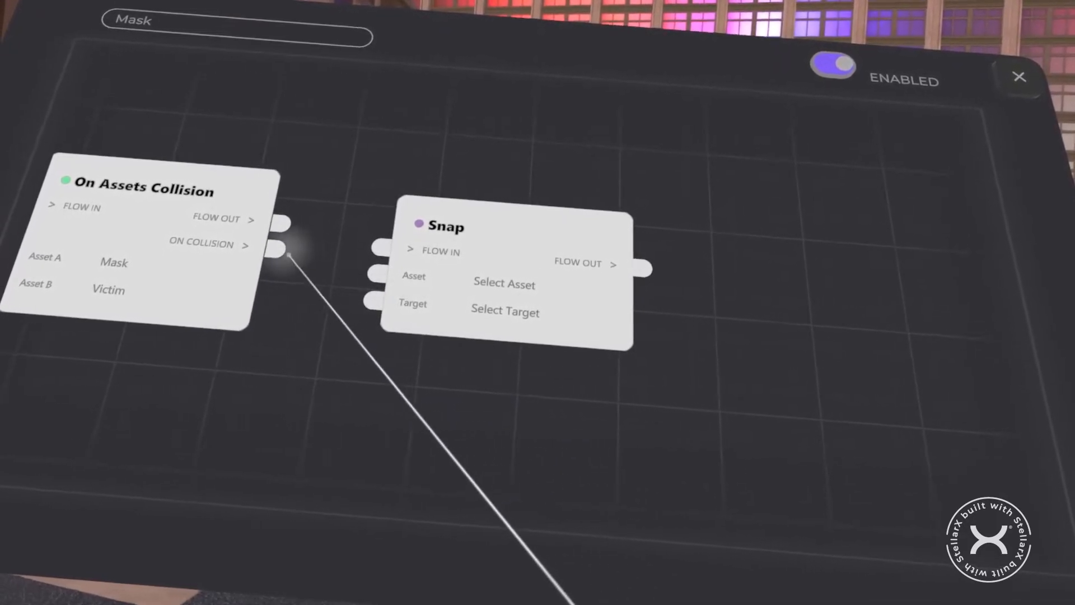
left_click_drag(280, 254, 383, 246)
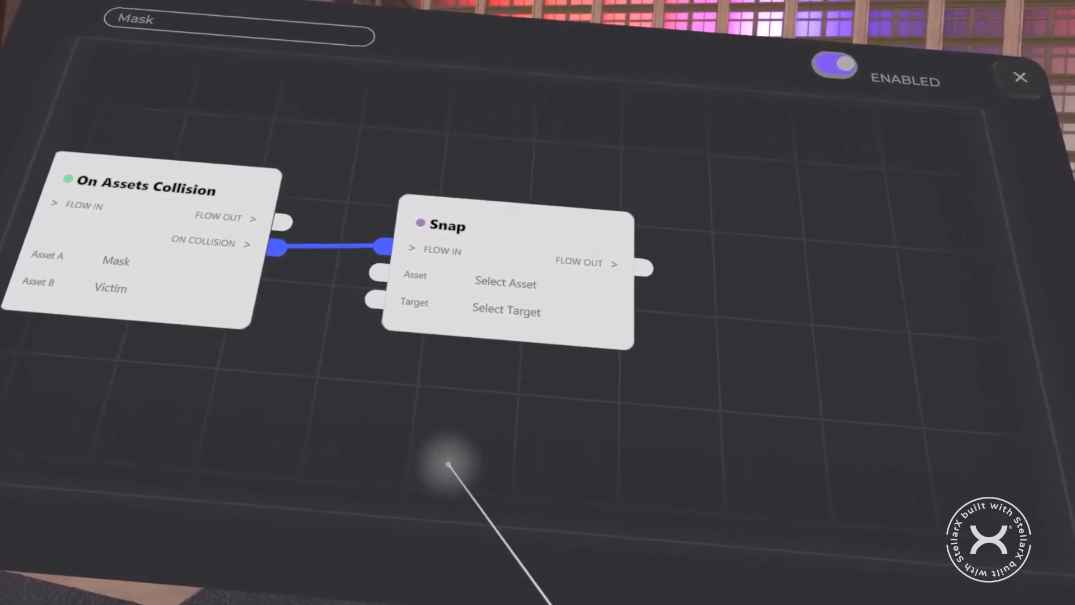
Set the Snap node's Asset to the mask on the first-aid bag and its Target to the victim.
left_click_drag(173, 420, 553, 375)
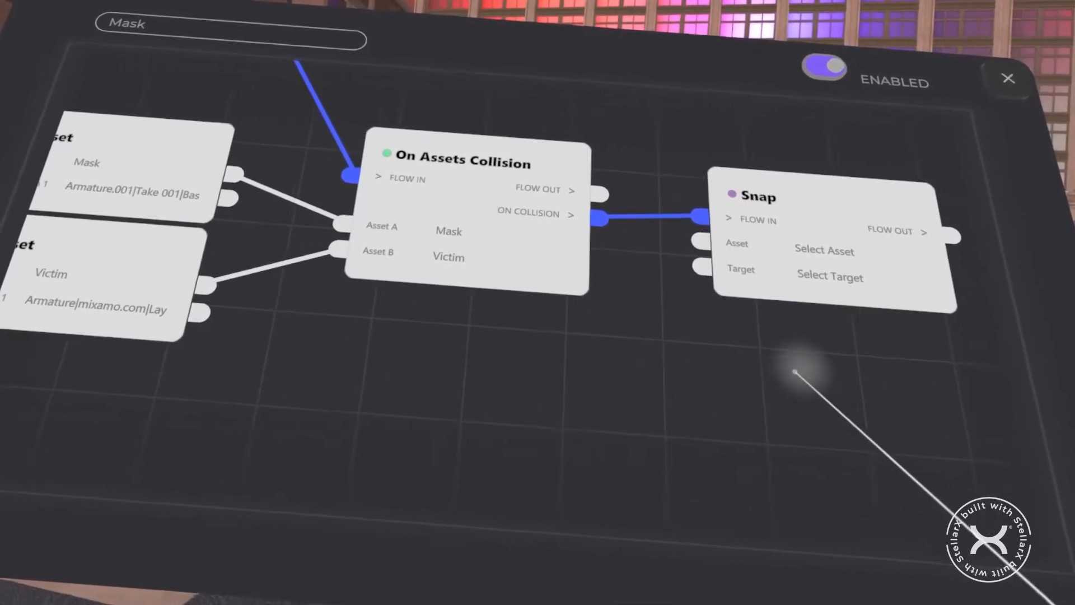
left_click_drag(792, 355, 430, 435)
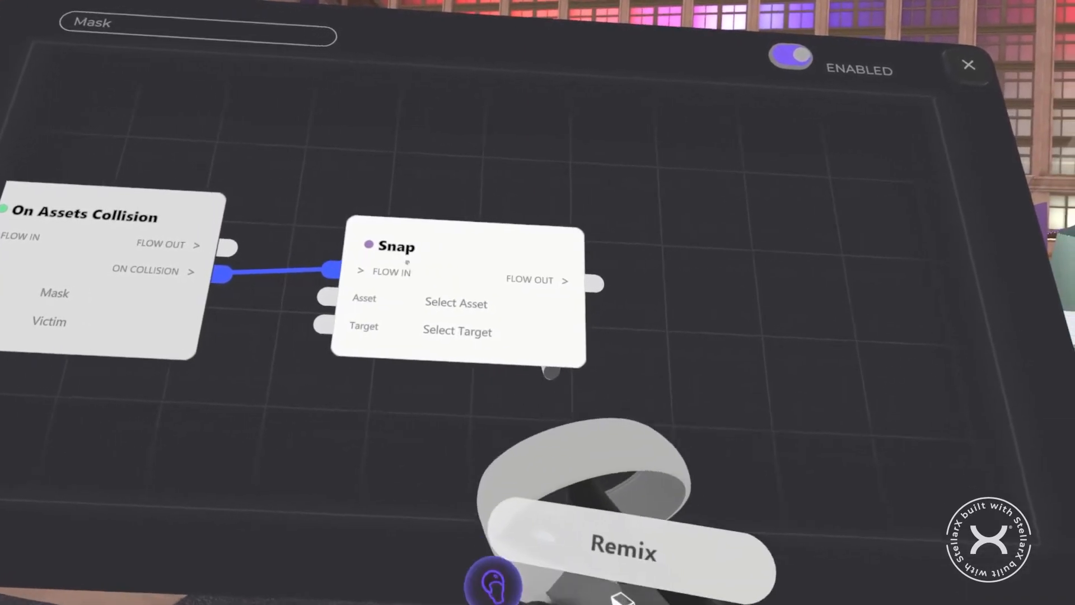
left_click(465, 264)
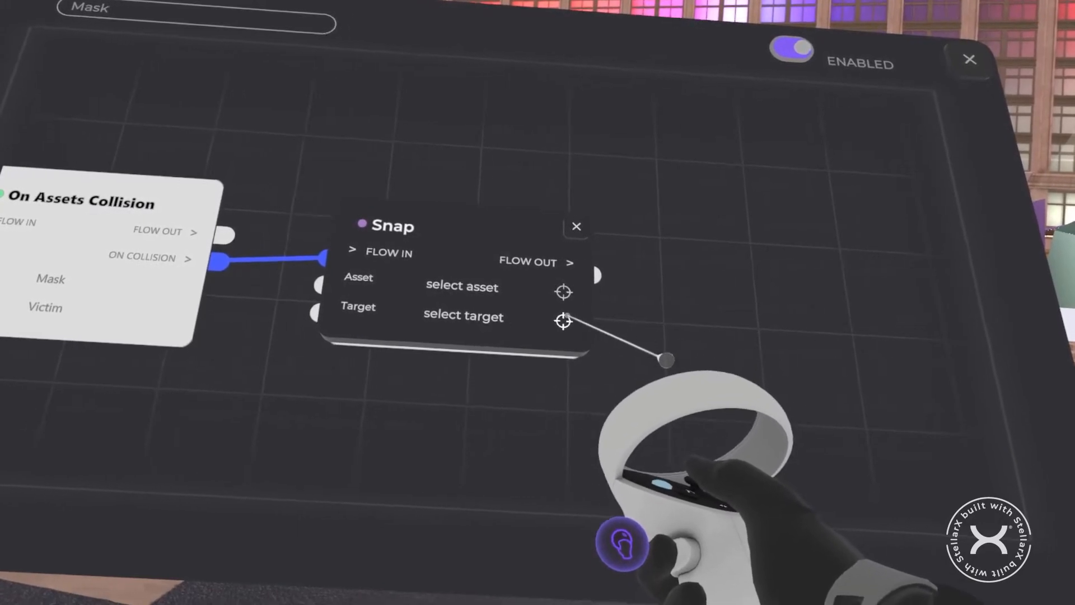
left_click(563, 291)
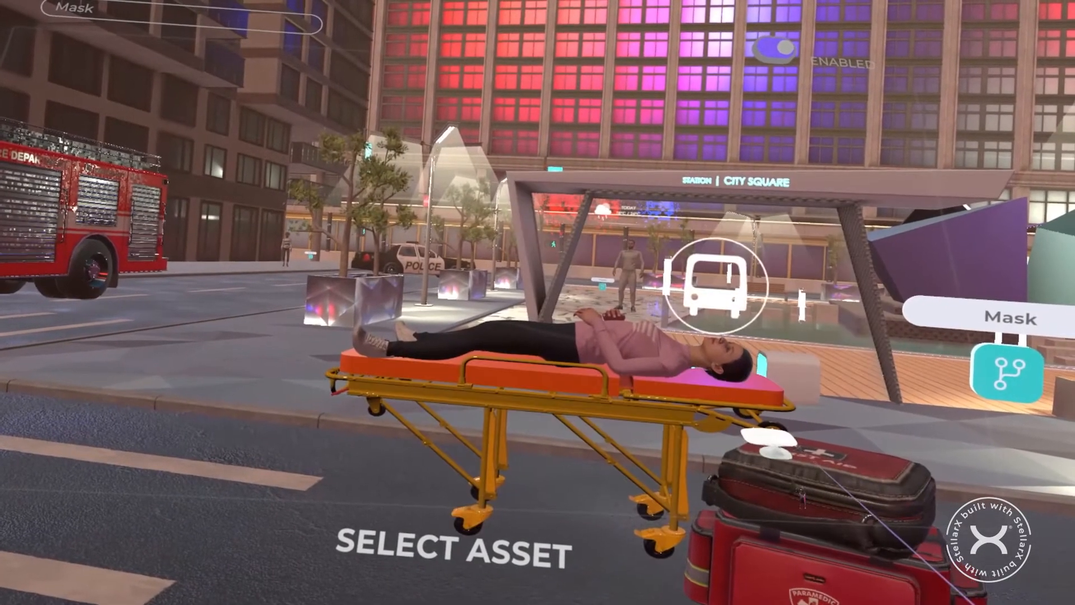
left_click(768, 438)
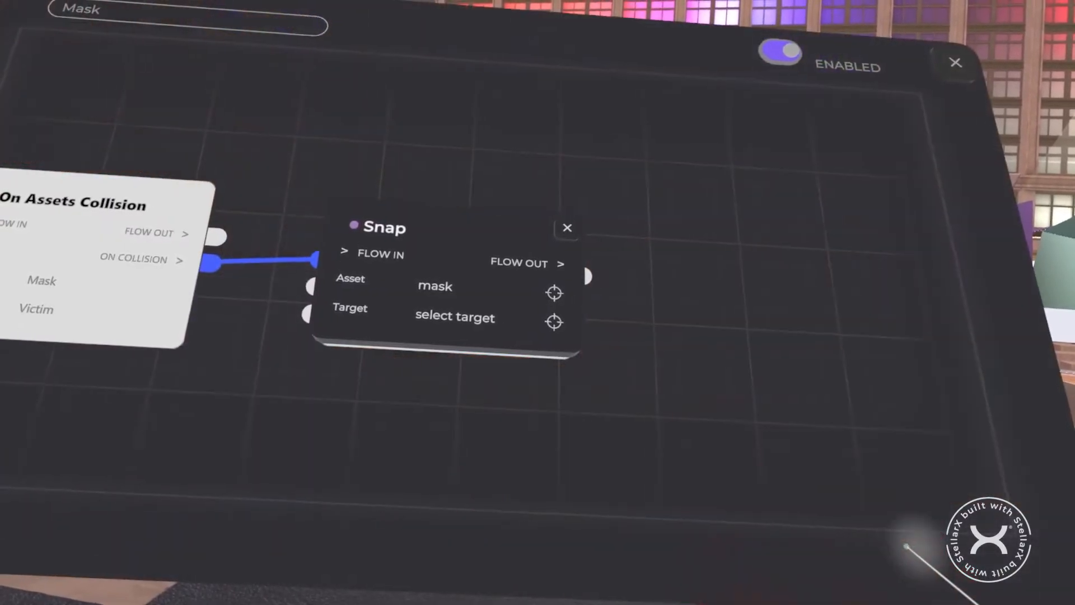
left_click(553, 321)
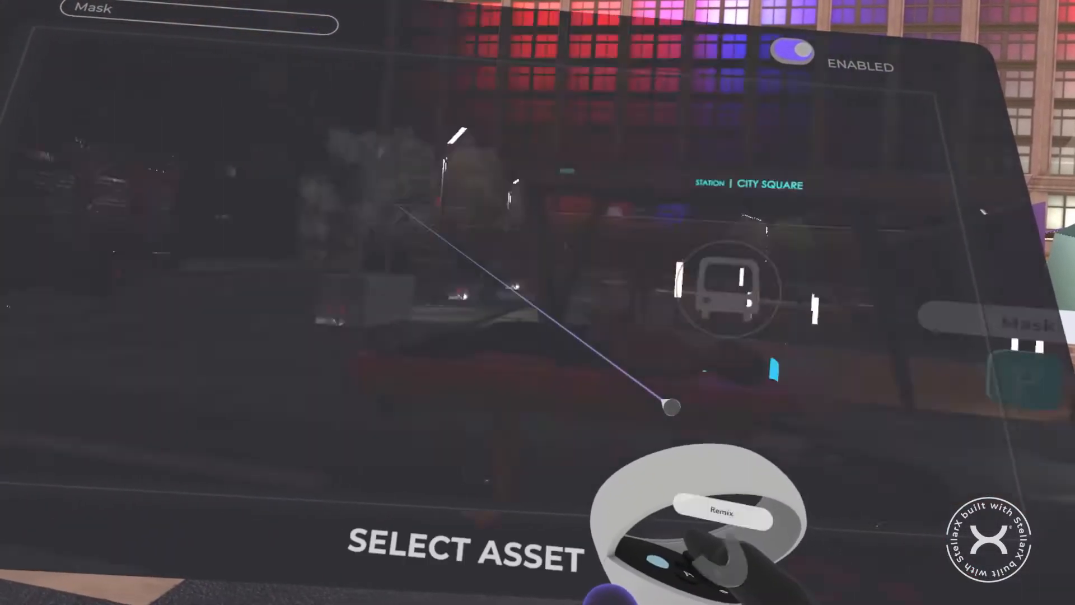
left_click(640, 370)
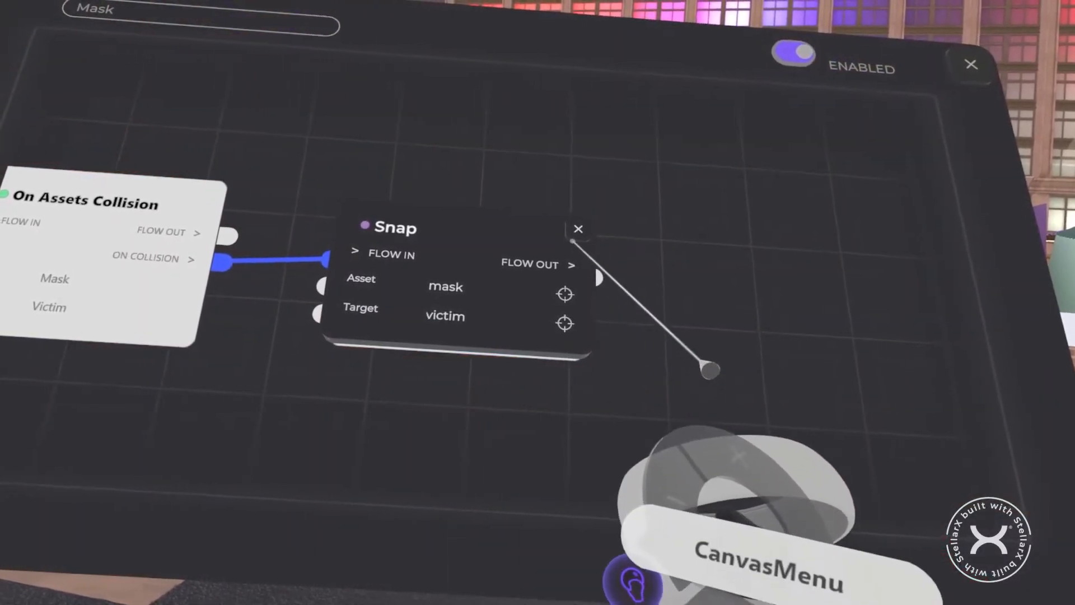
left_click(577, 230)
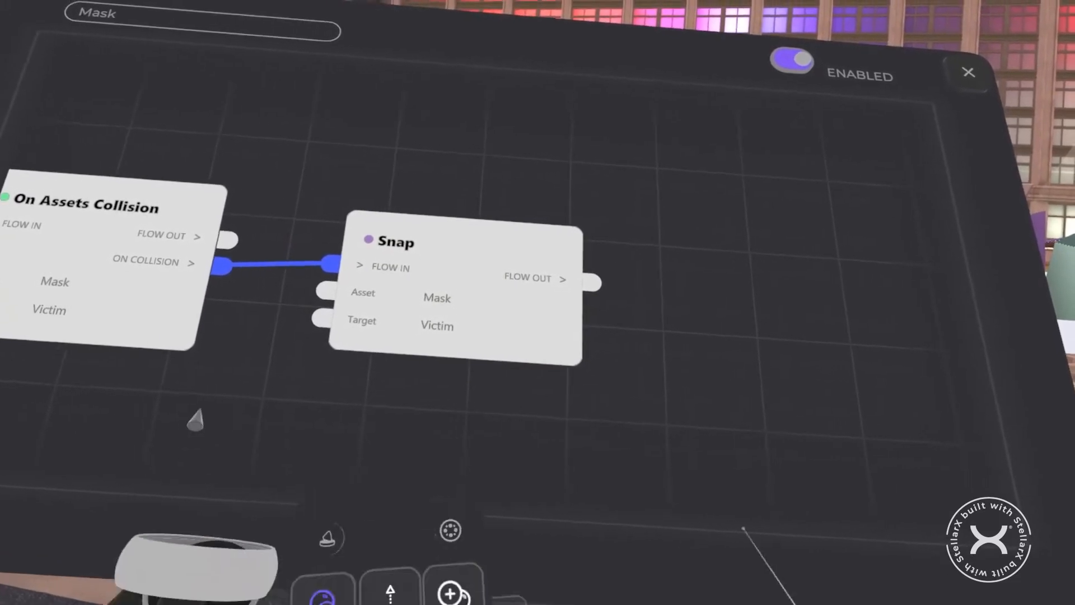
Test the scene in Preview by carrying the mask from the first-aid bag to the victim, and return to editing.
left_click(506, 321)
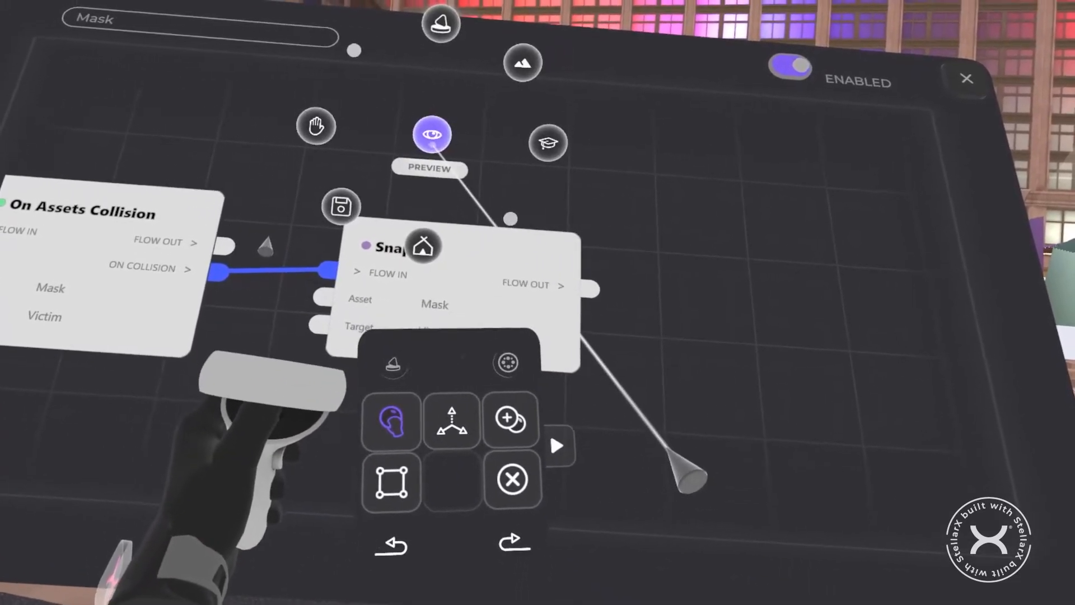
left_click(432, 135)
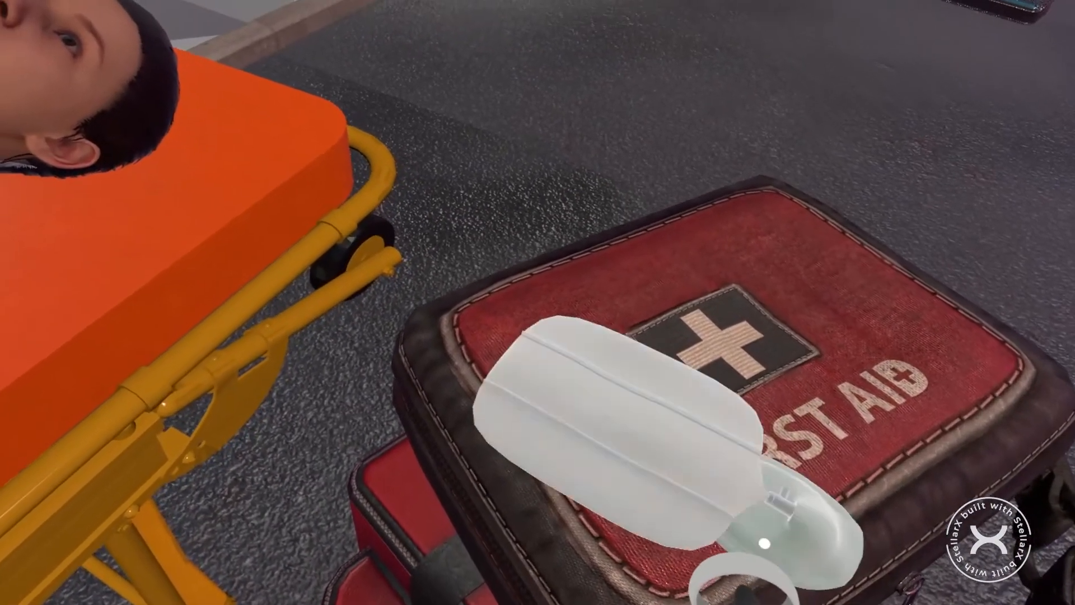
left_click_drag(764, 543, 508, 292)
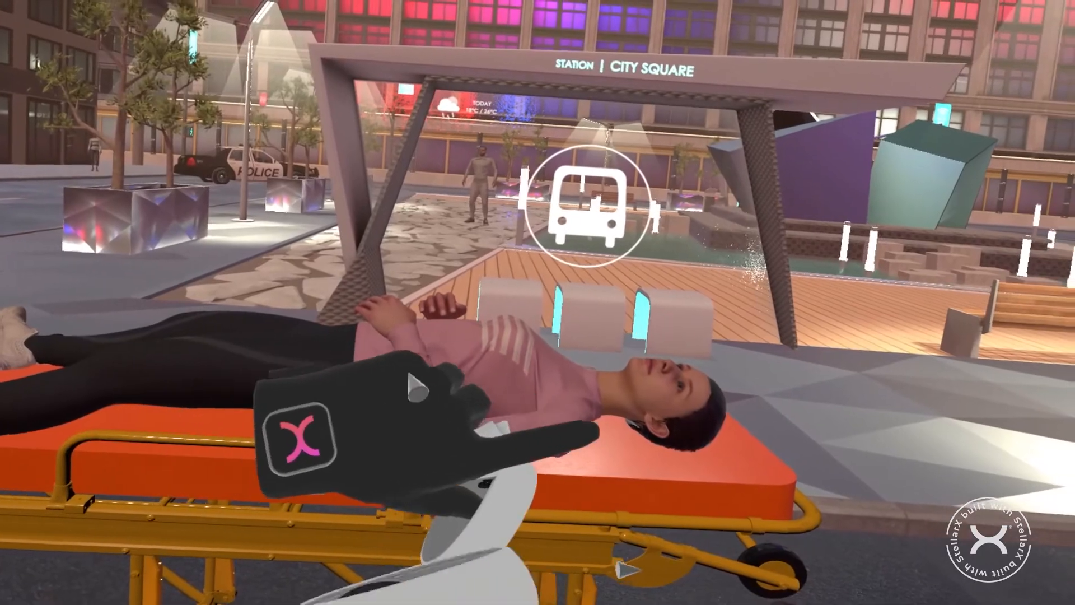
left_click(324, 456)
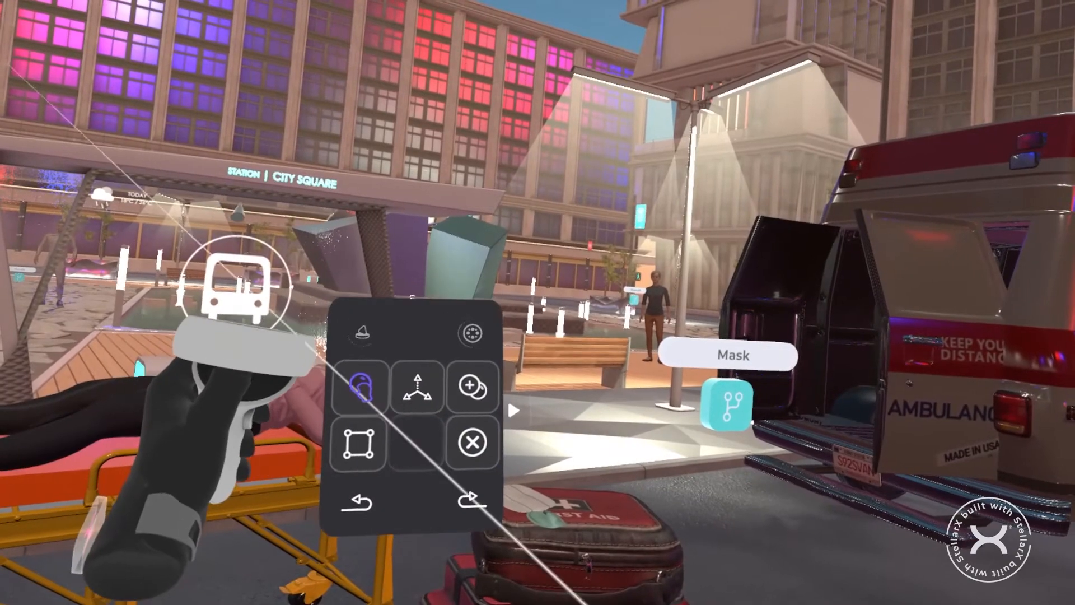
Add a sphere shape to the scene and shrink it to a small ball above the victim using Axis Transform.
left_click(362, 314)
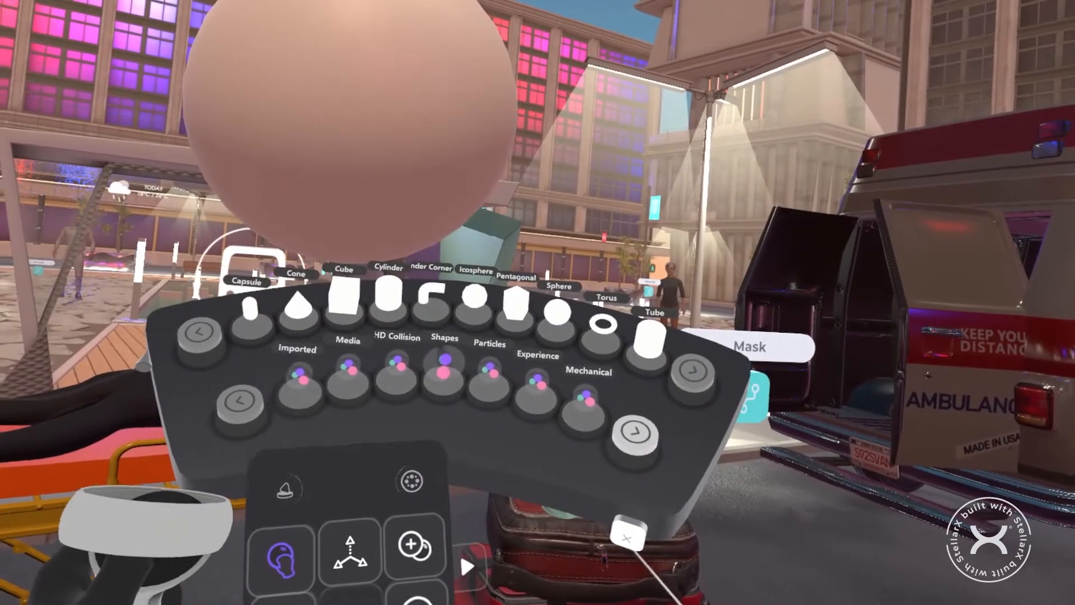
left_click(628, 535)
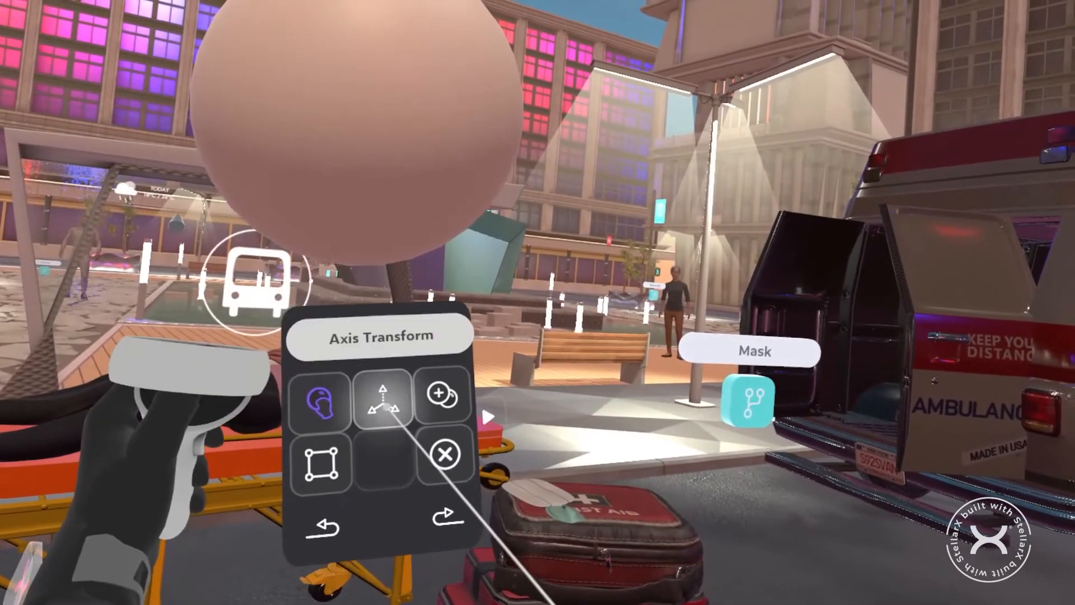
left_click(385, 403)
left_click(359, 122)
left_click_drag(402, 133, 1, 549)
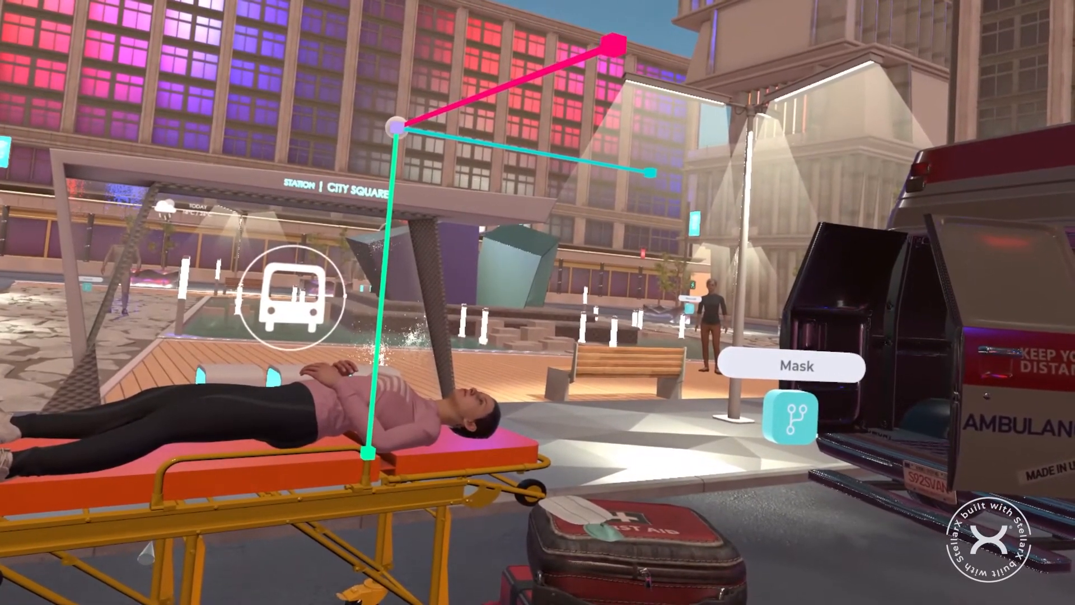
key("Escape")
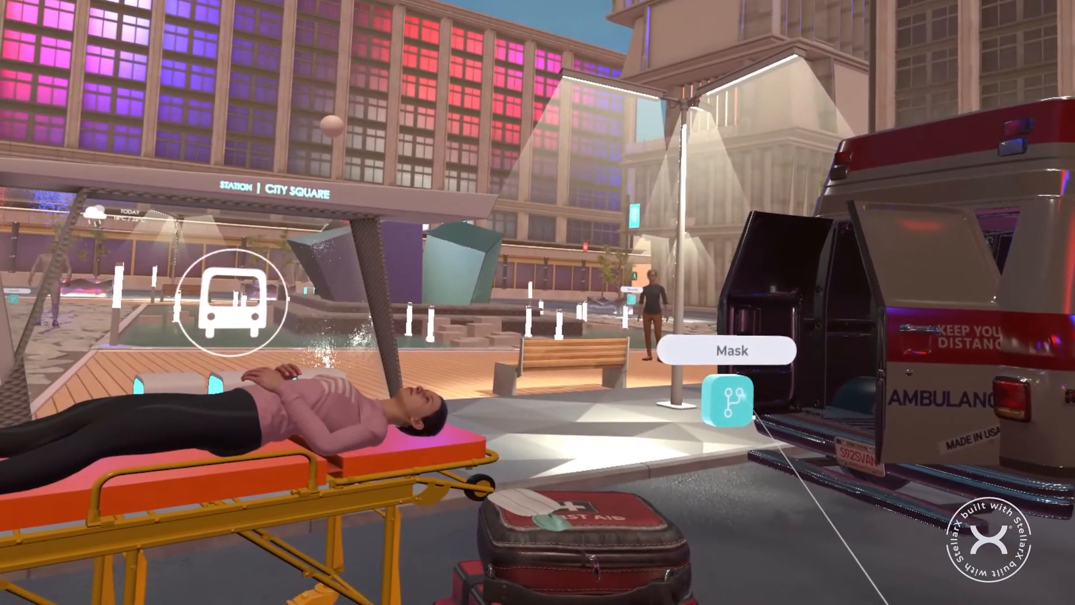
Change the Snap node's Target in the Mask canvas to the small sphere, and close the canvas.
left_click(744, 409)
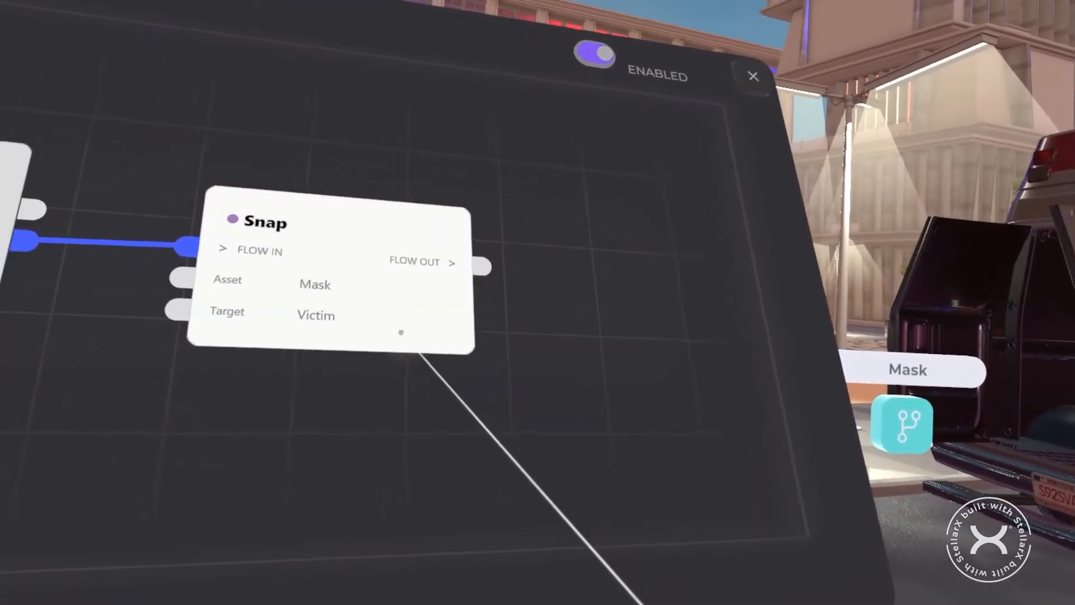
left_click(452, 312)
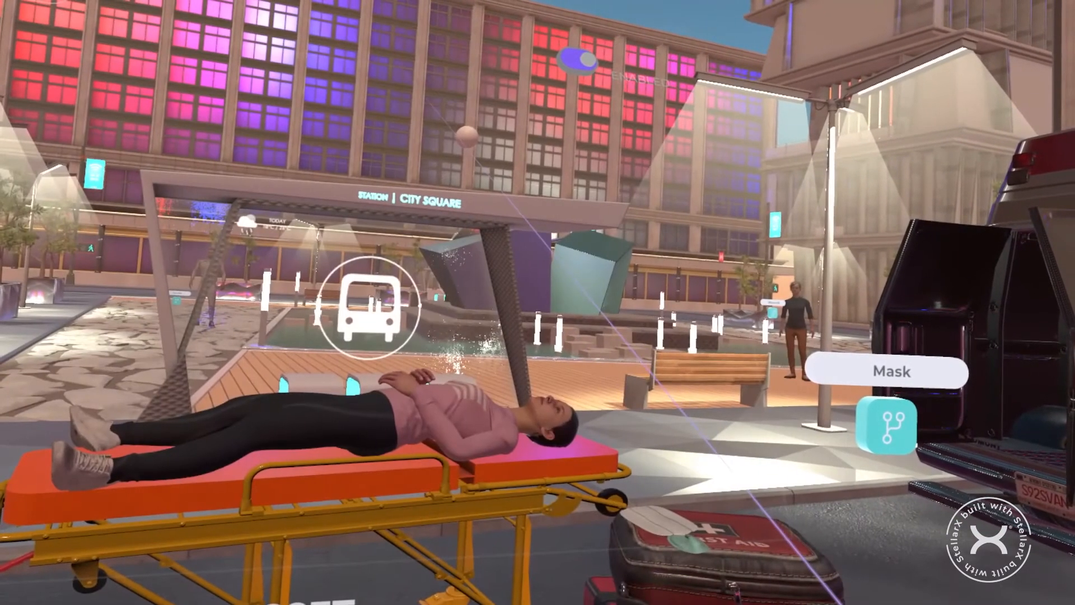
left_click(466, 136)
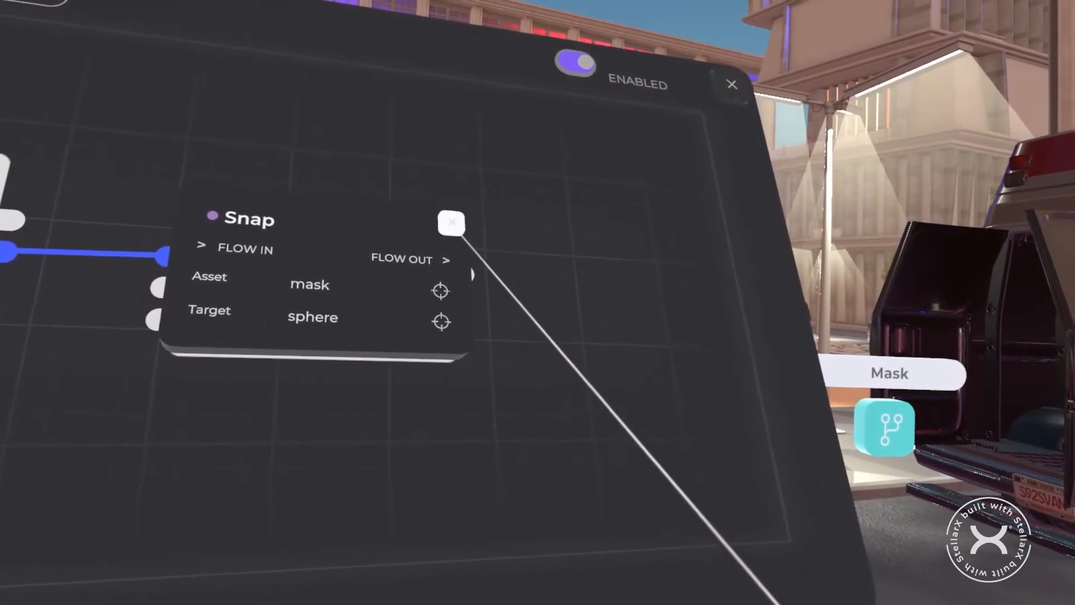
left_click(732, 84)
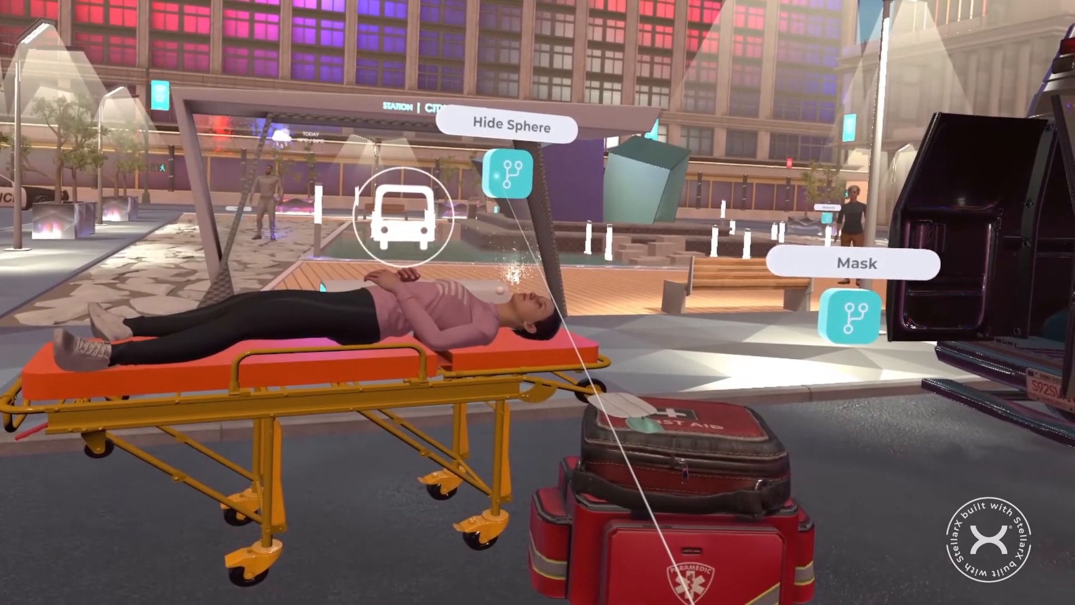
Set the Asset of the Show/Hide node in the Hide Sphere canvas to the small sphere by the victim's face.
left_click(506, 182)
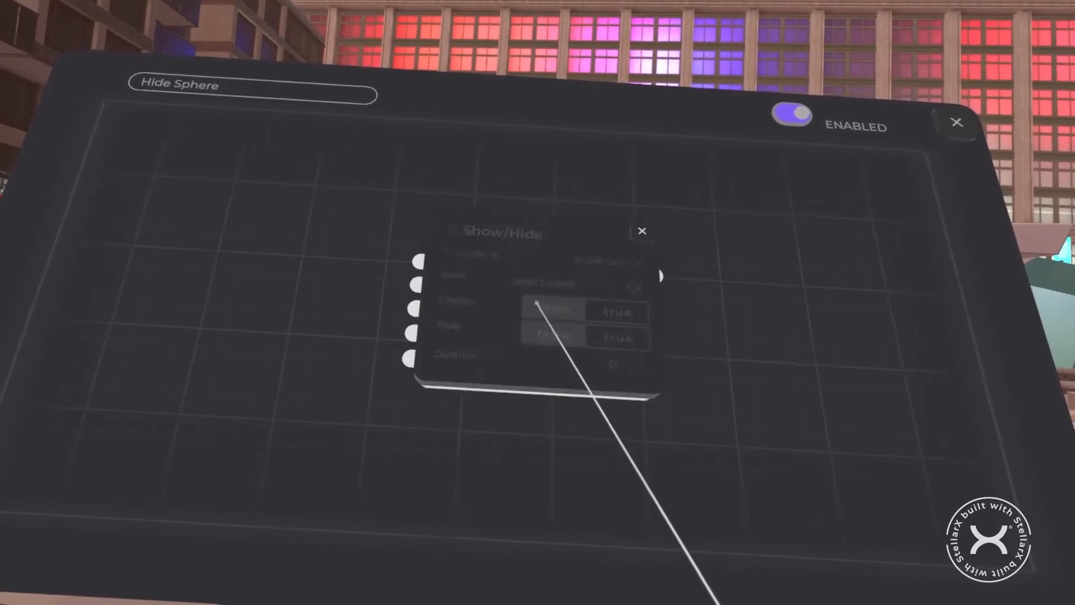
left_click(630, 285)
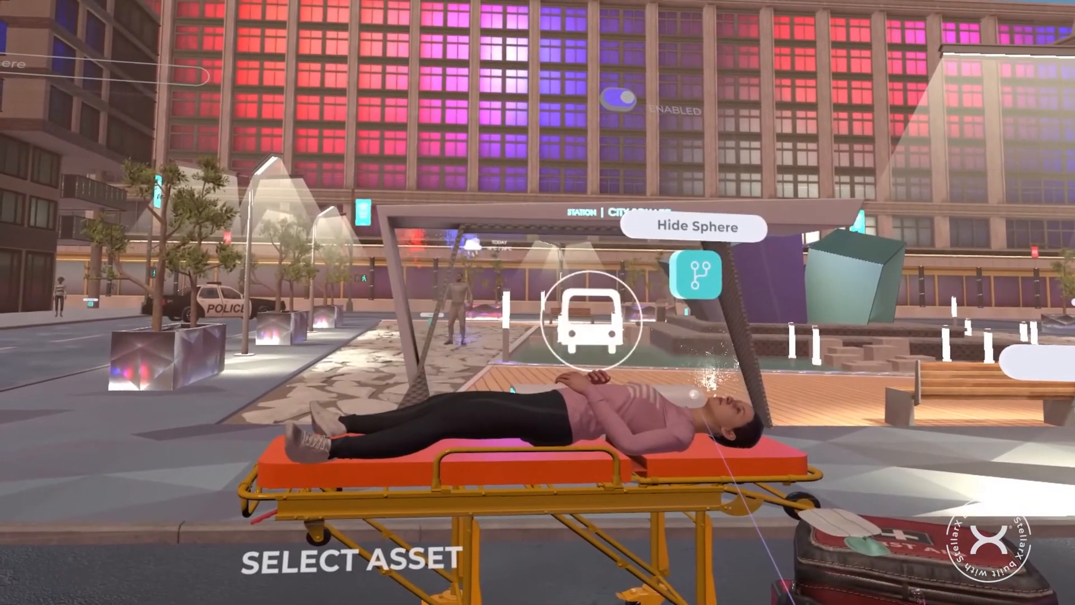
left_click(687, 396)
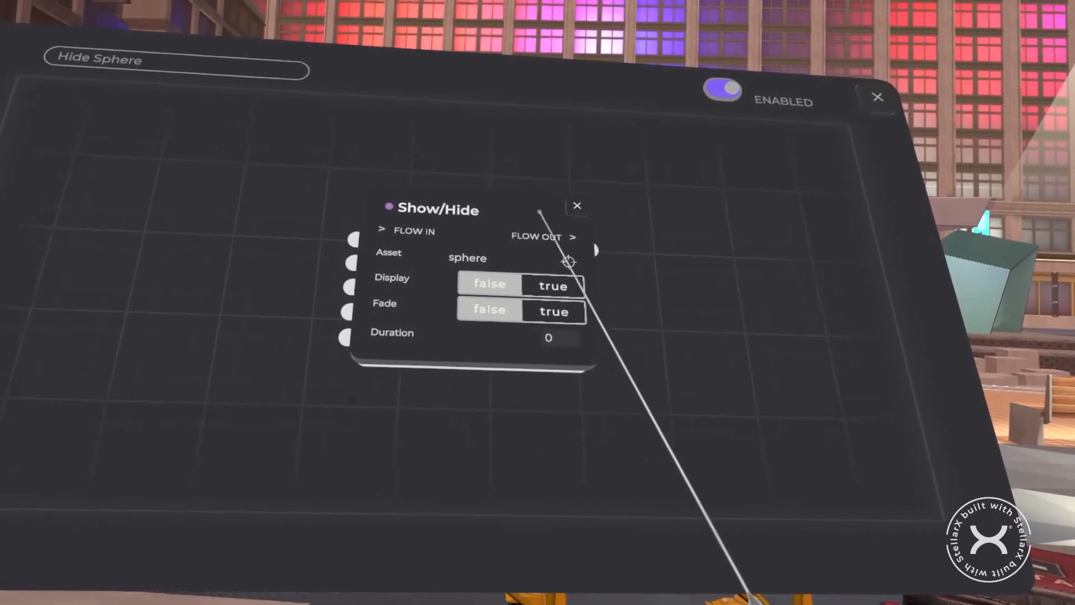
left_click(577, 205)
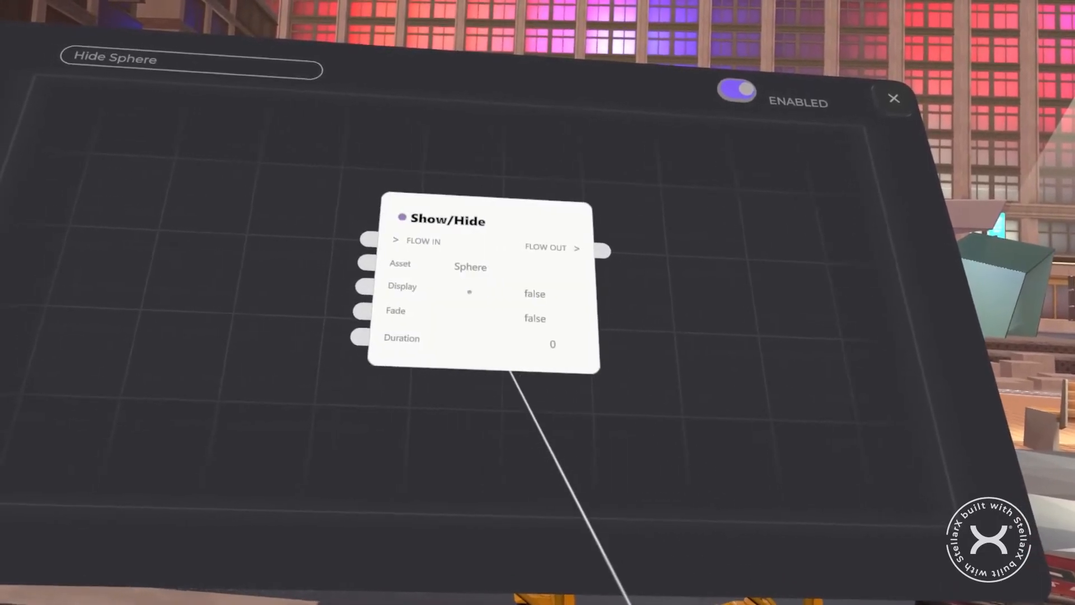
Add an On Start Canvas node beside Show/Hide and connect its Flow Out to the Show/Hide node's Flow In.
left_click(330, 259)
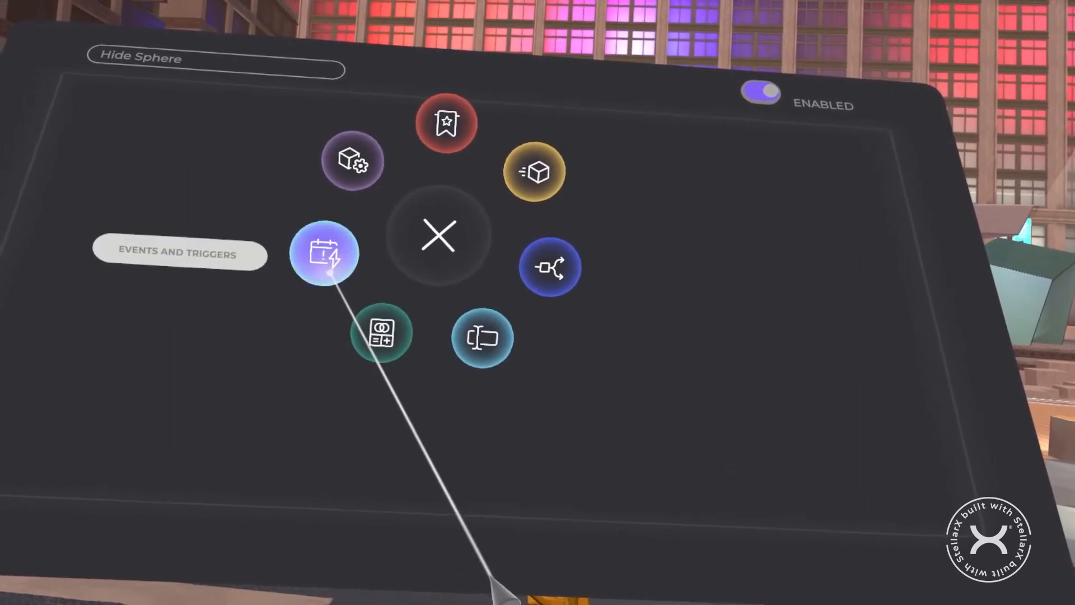
left_click(316, 247)
left_click(435, 125)
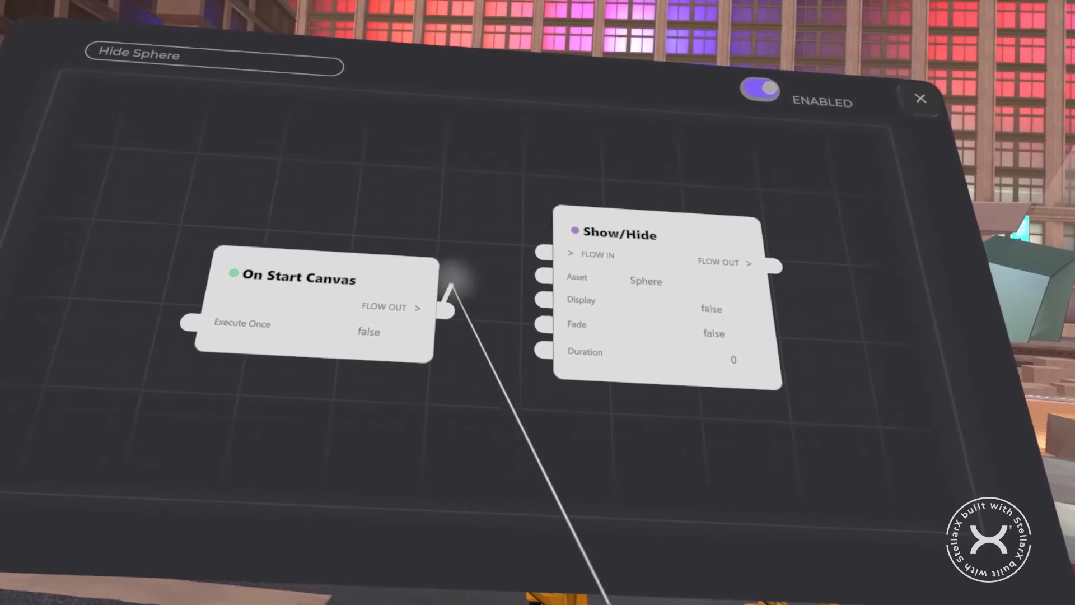
left_click_drag(451, 287, 545, 252)
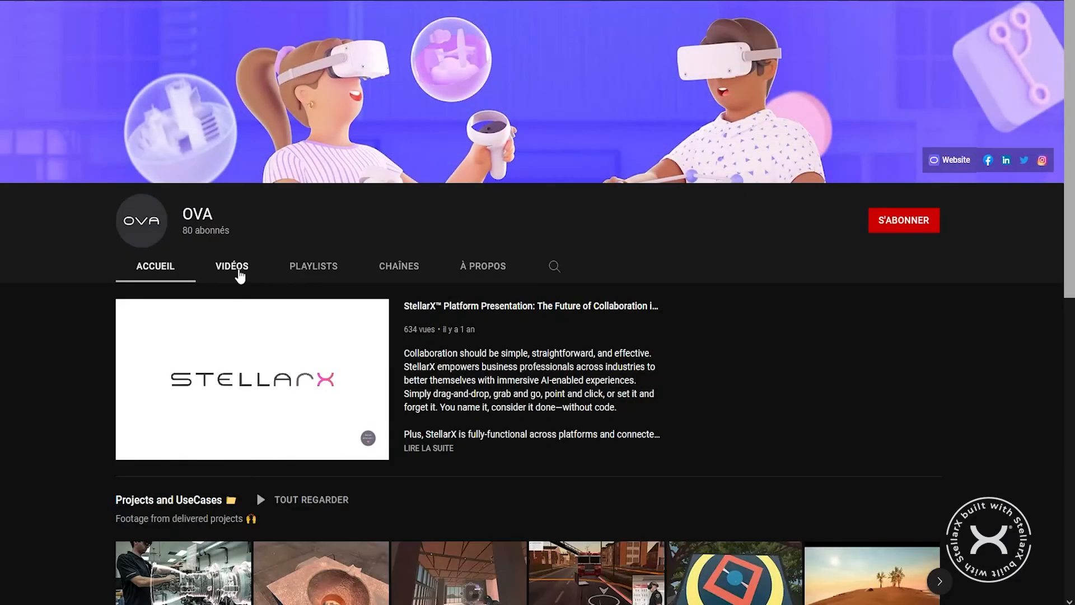
Browse the uploaded videos on the OVA YouTube channel for further StellarX tutorials.
left_click(239, 270)
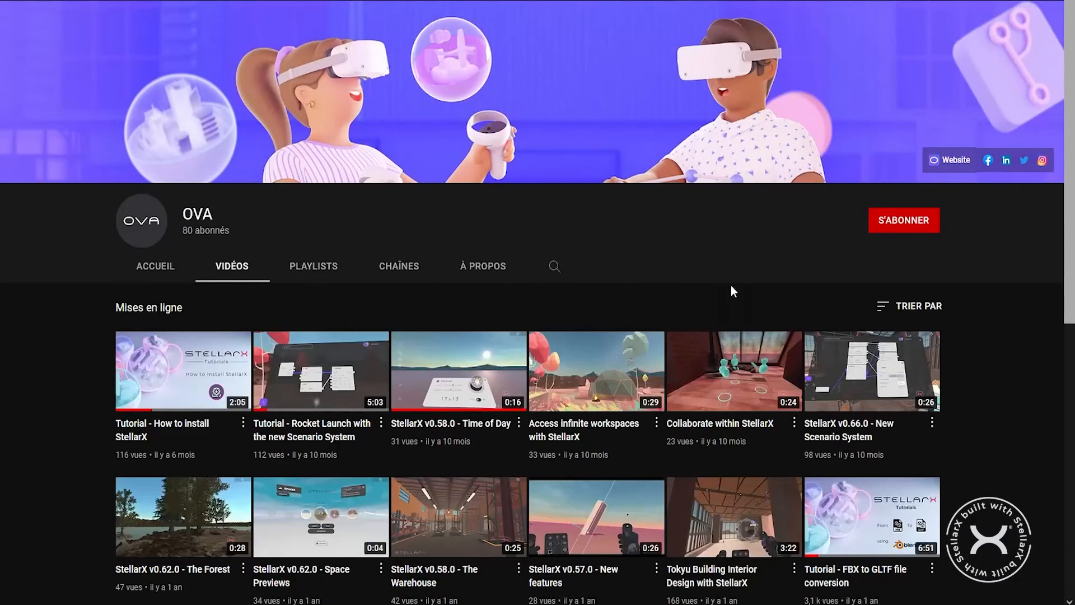
left_click_drag(1070, 284, 1070, 434)
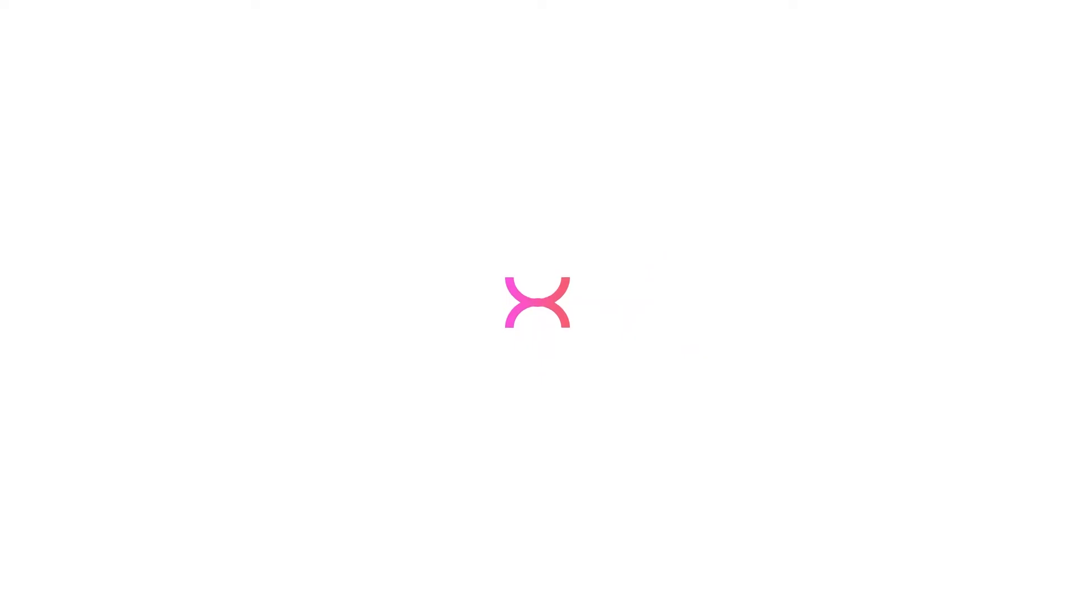